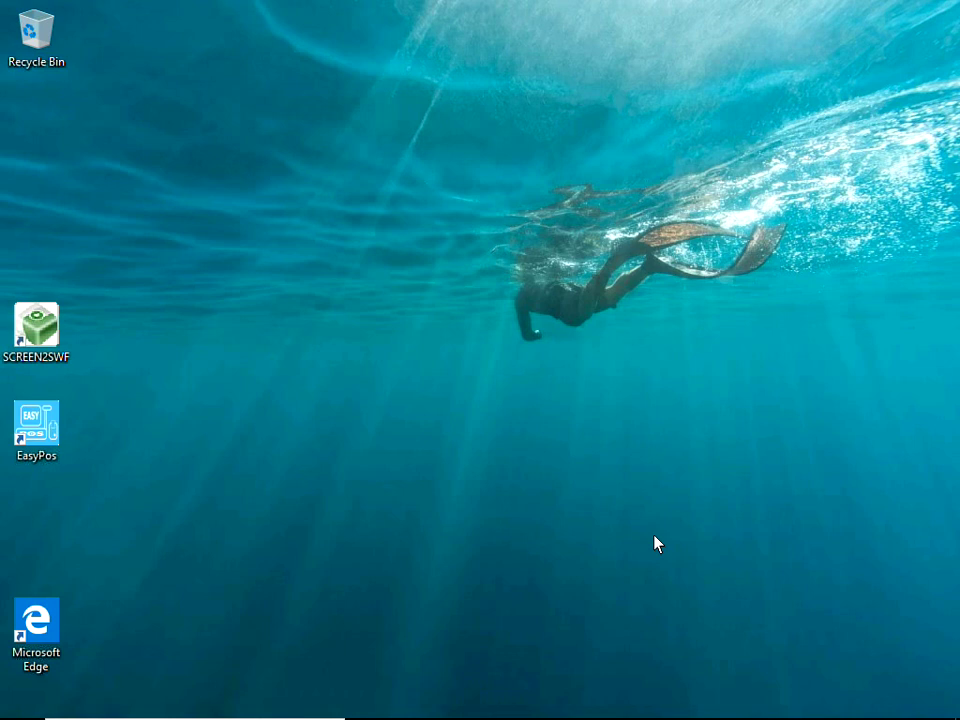
- Launch Easy Pos from its desktop shortcut
{"action": "left_click", "coordinate": [68, 440]}
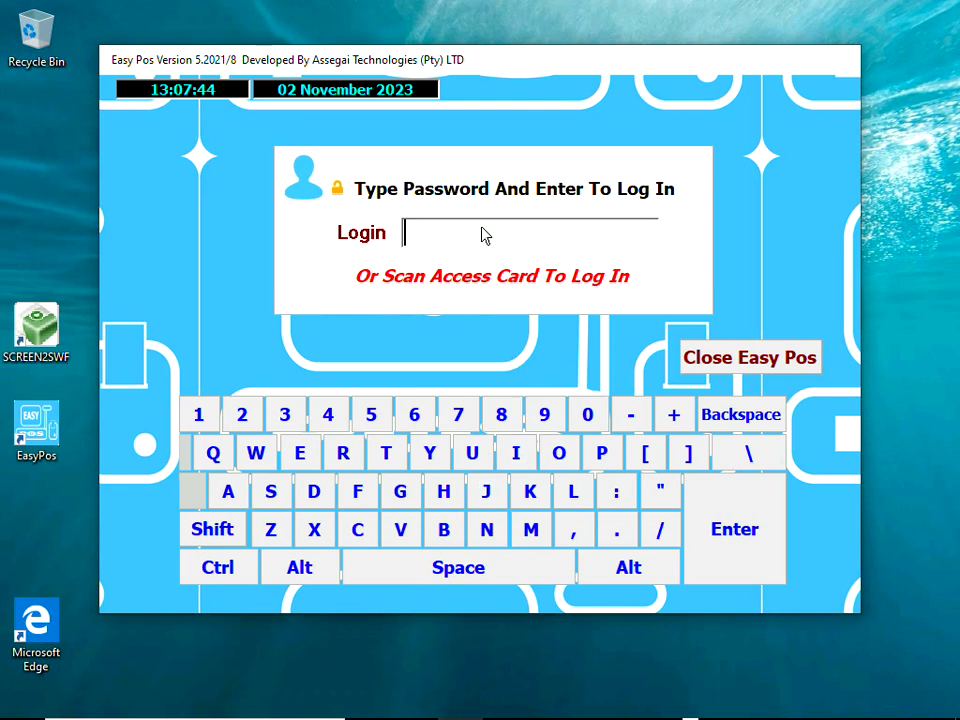
- Log in with the password, open Back Office, and enter the item name COKE 330ML
{"action": "type", "text": "****"}
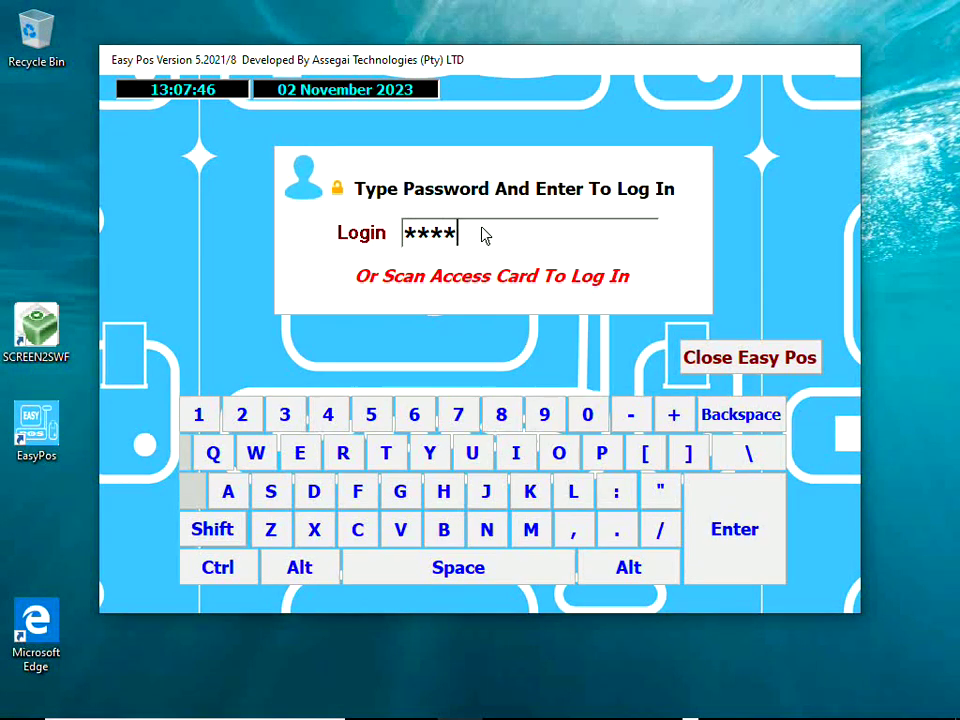
{"action": "key", "text": "Return"}
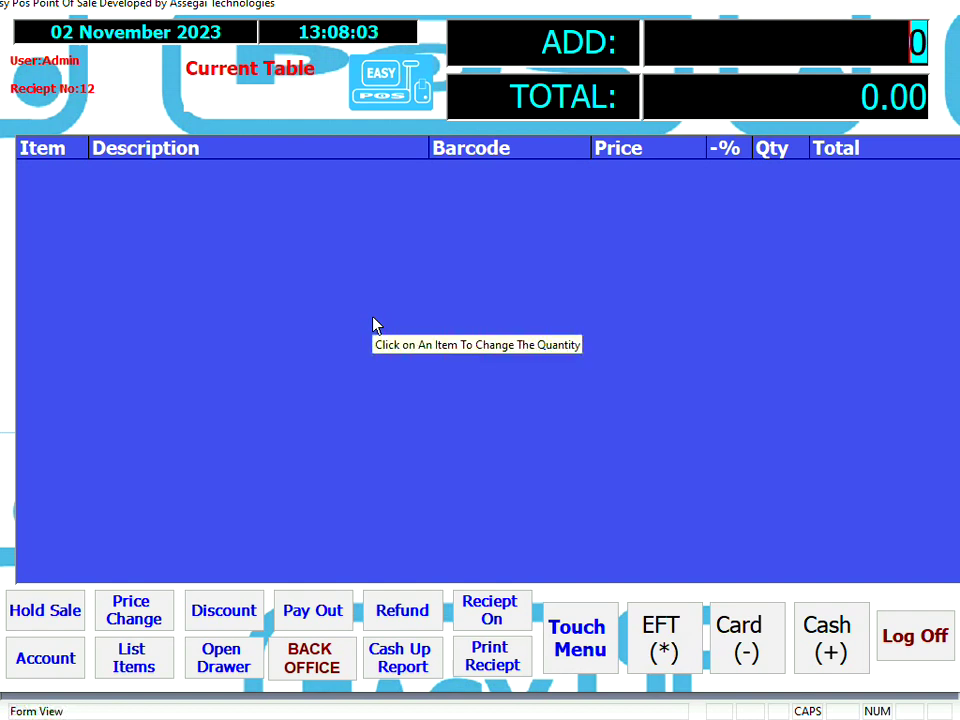
{"action": "left_click", "coordinate": [312, 657]}
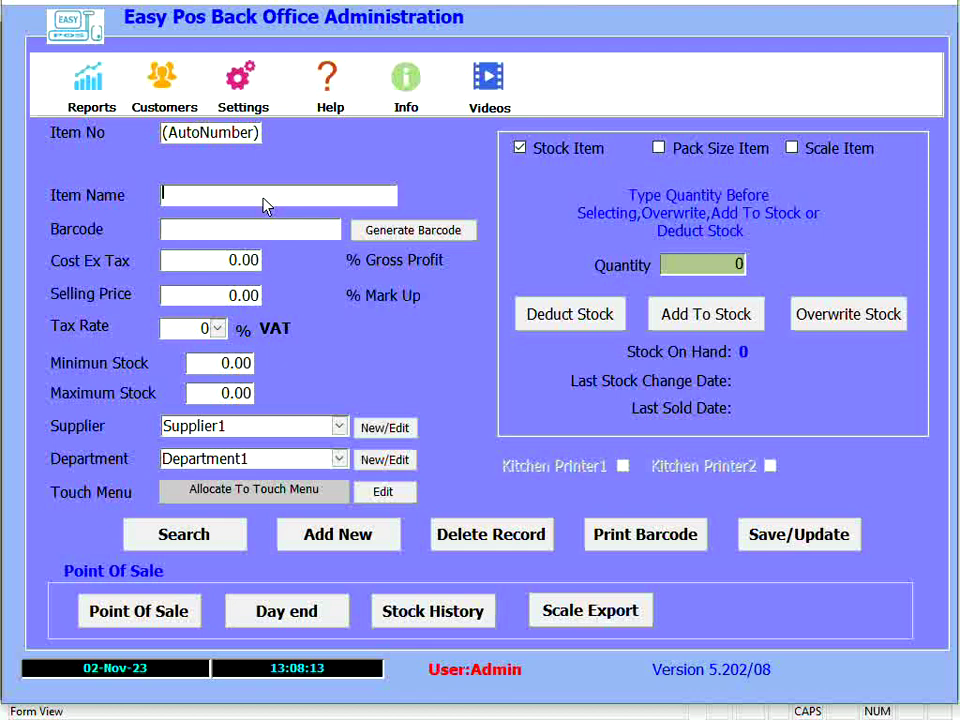
{"action": "type", "text": "COKE "}
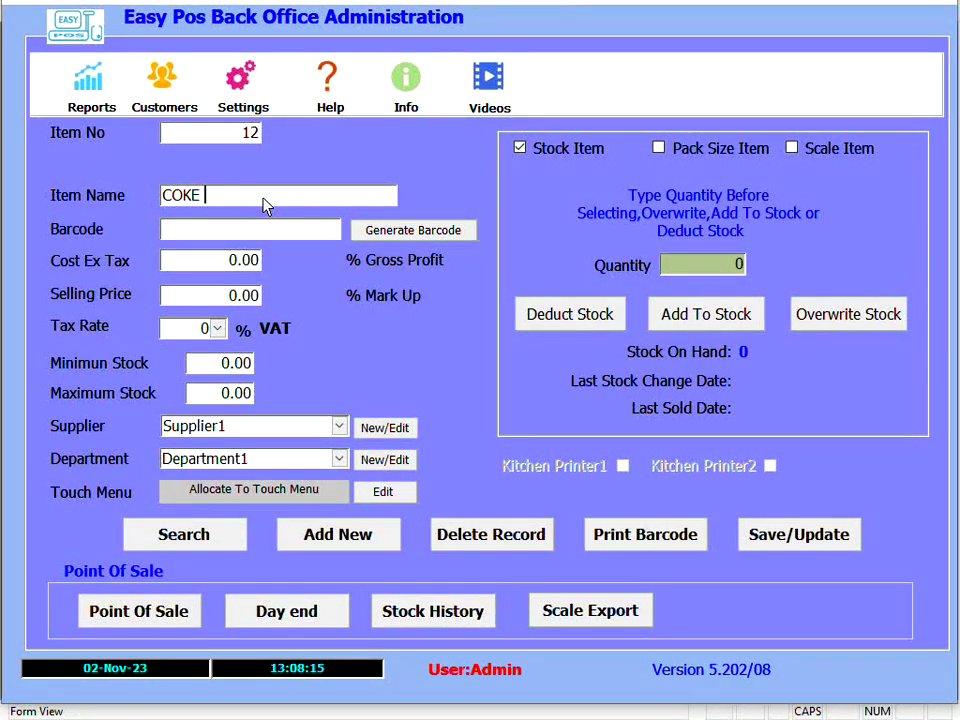
{"action": "type", "text": "330ML"}
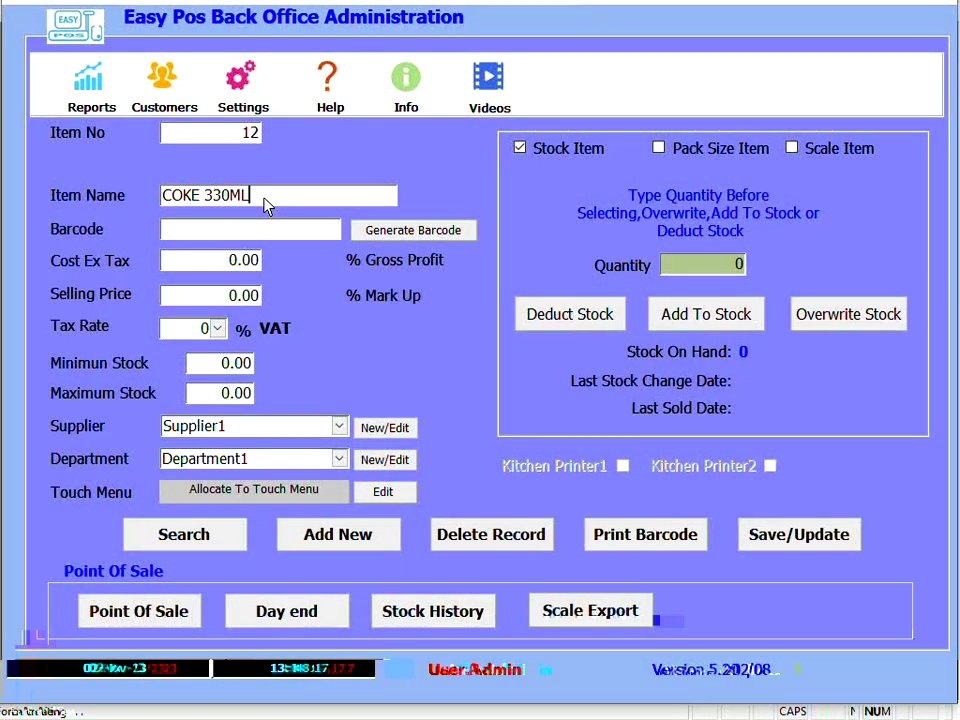
- Give new item 12, COKE 330ML, the generated barcode 1000013
{"action": "left_click", "coordinate": [222, 236]}
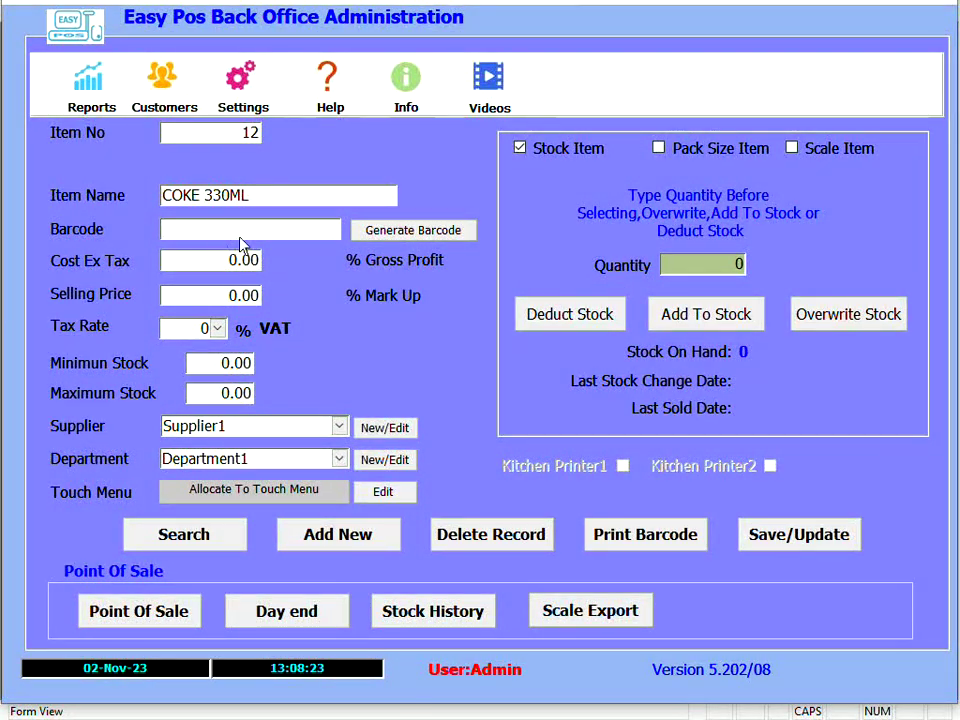
{"action": "left_click", "coordinate": [390, 238]}
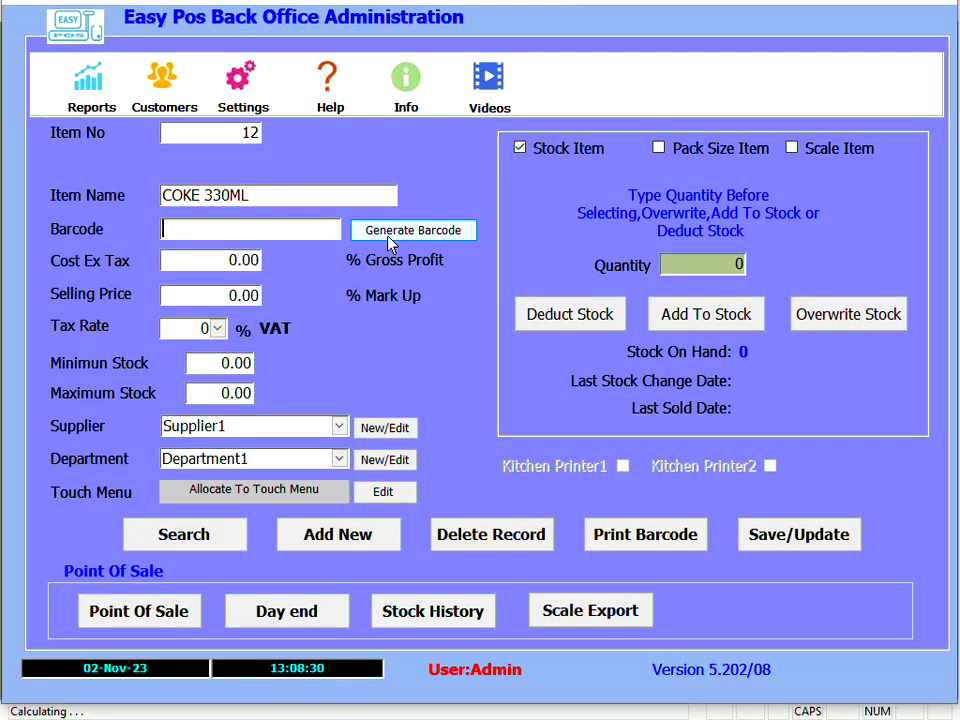
{"action": "left_click", "coordinate": [390, 238]}
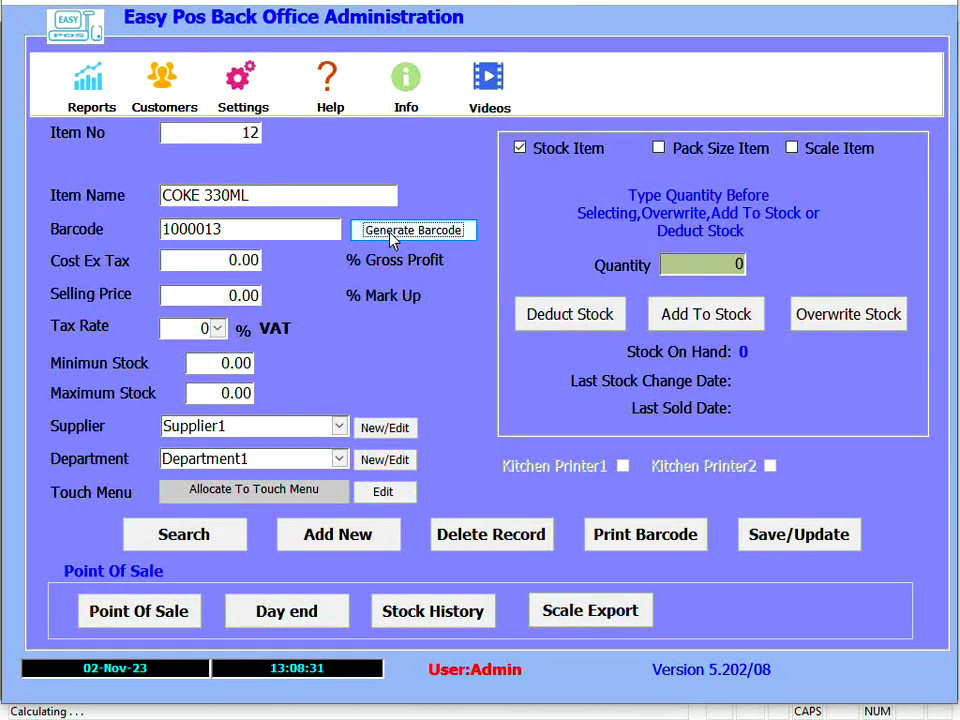
{"action": "left_click", "coordinate": [242, 260]}
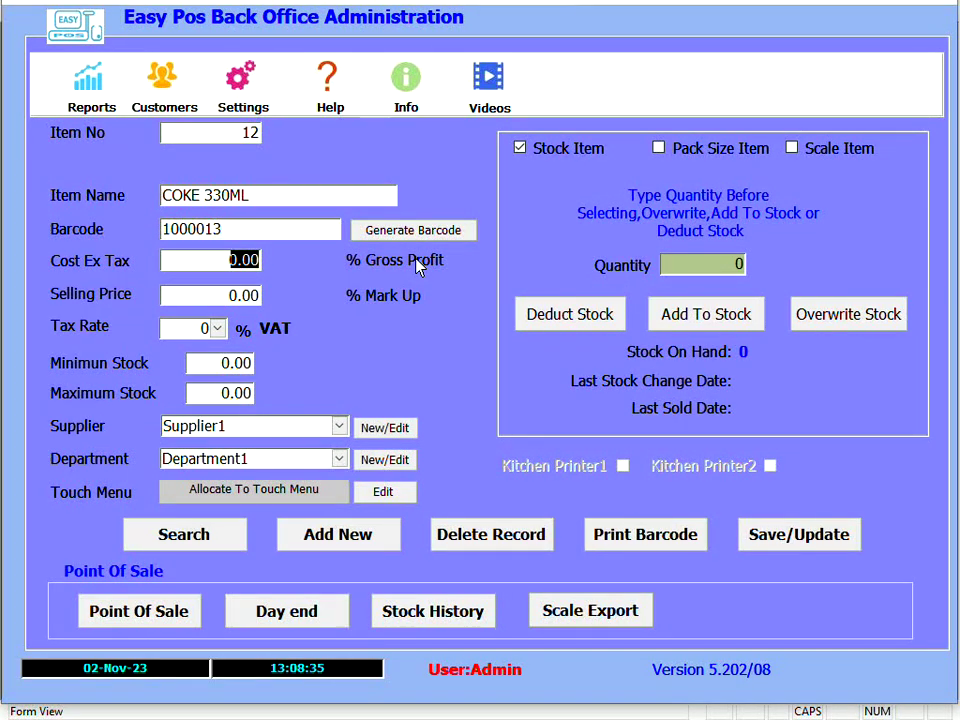
- Set COKE 330ML's cost to 5.20, selling price to 20.00, and tax rate to 15%
{"action": "type", "text": "5.20"}
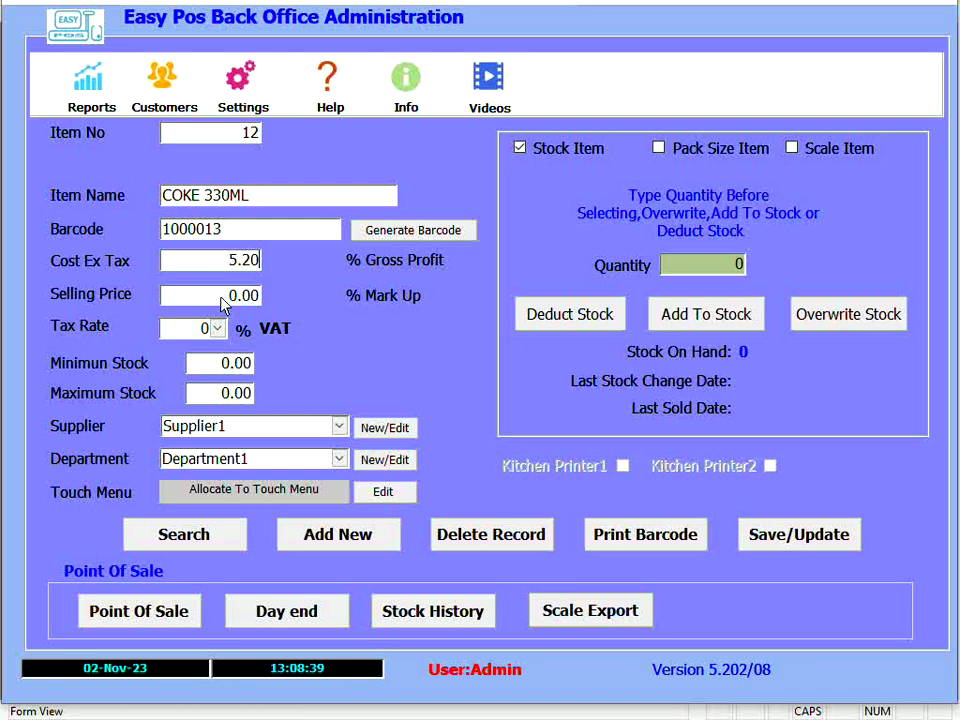
{"action": "left_click", "coordinate": [221, 296]}
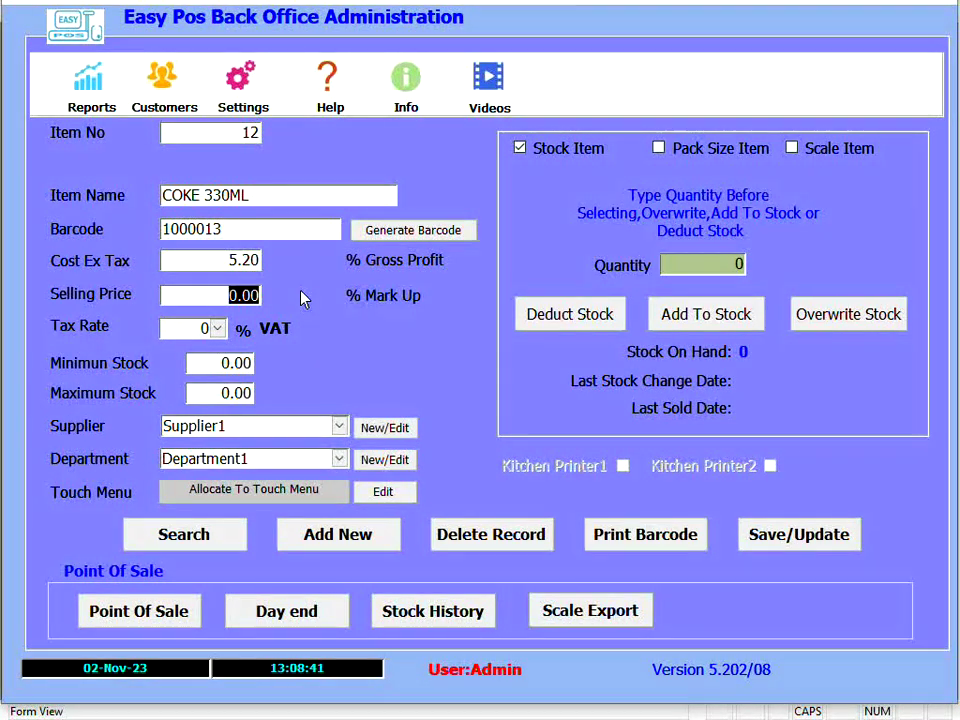
{"action": "type", "text": "20.00"}
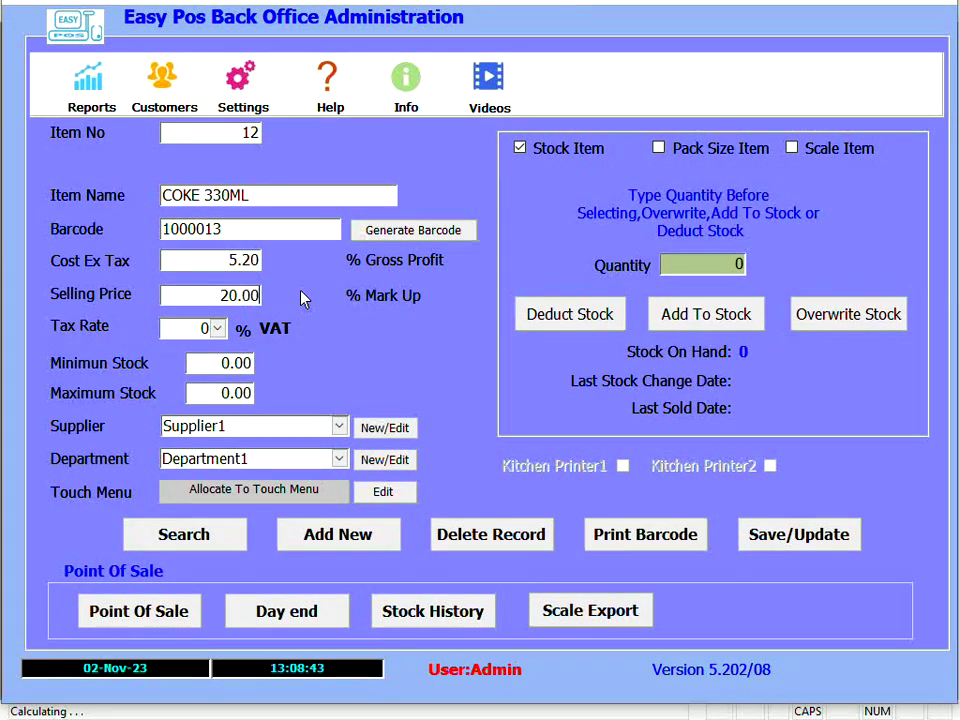
{"action": "left_click", "coordinate": [217, 332]}
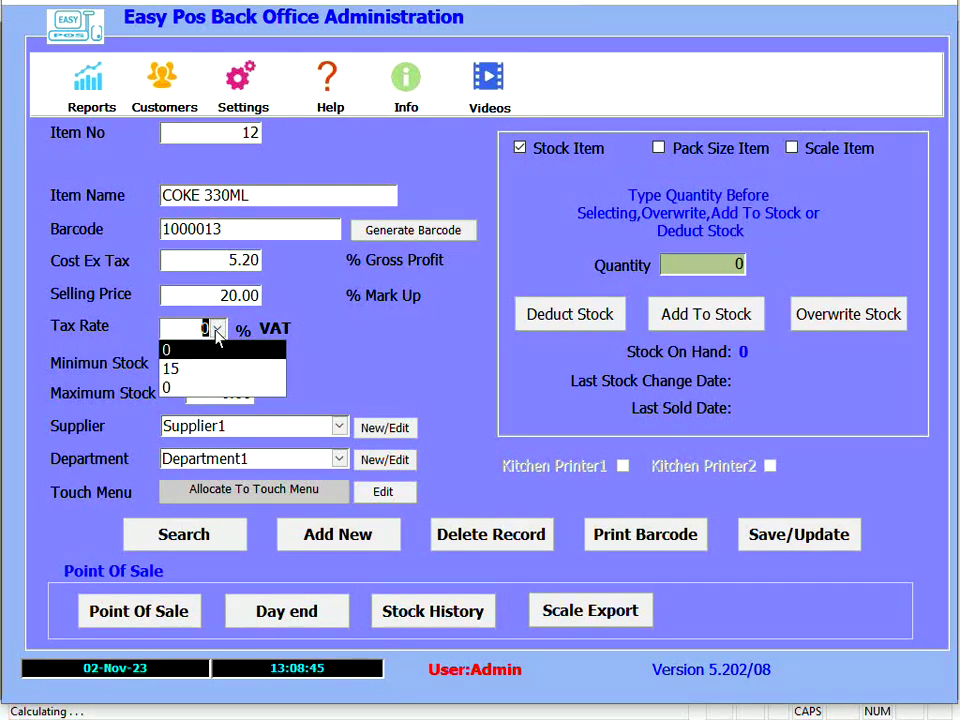
{"action": "left_click", "coordinate": [199, 378]}
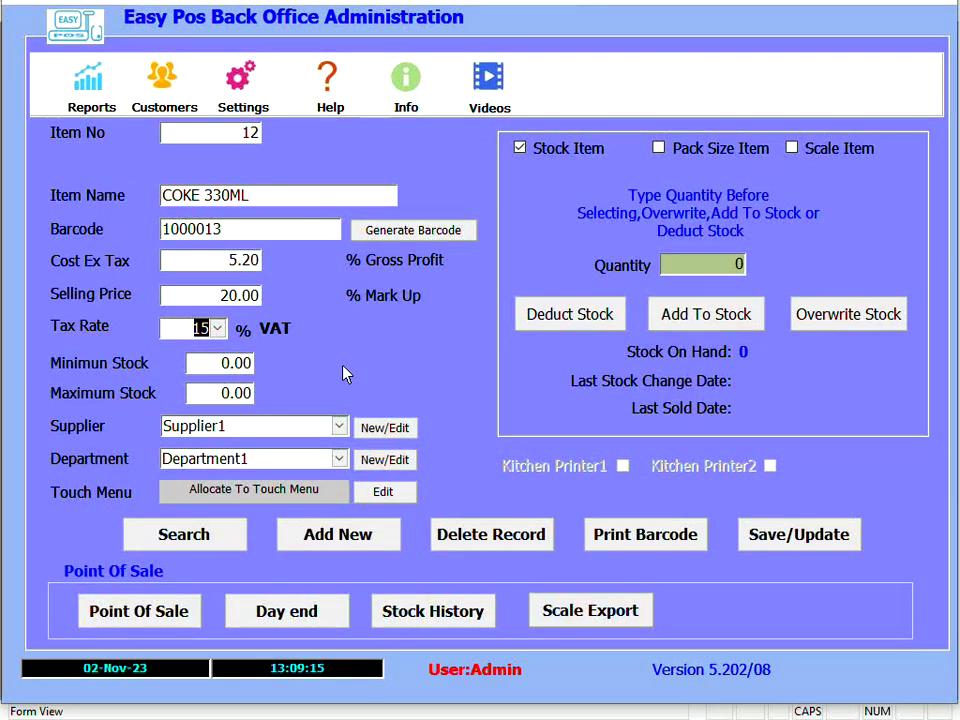
{"action": "left_click", "coordinate": [386, 427]}
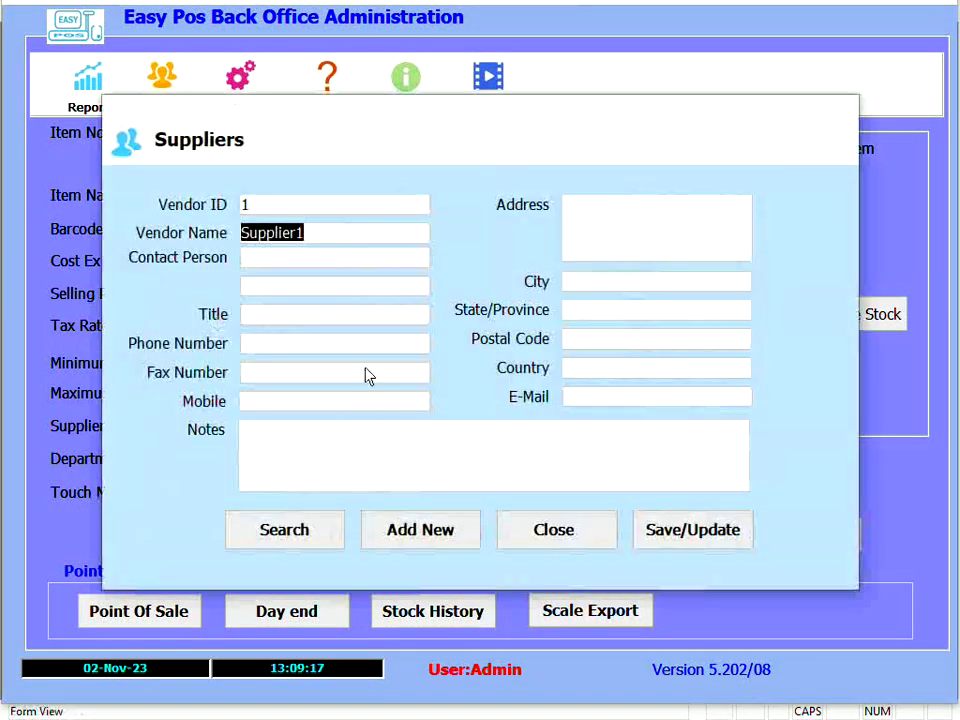
- Save and close the Supplier1 record, then move to the item's stock Quantity field
{"action": "left_click", "coordinate": [677, 536]}
{"action": "left_click", "coordinate": [571, 422]}
{"action": "left_click", "coordinate": [559, 529]}
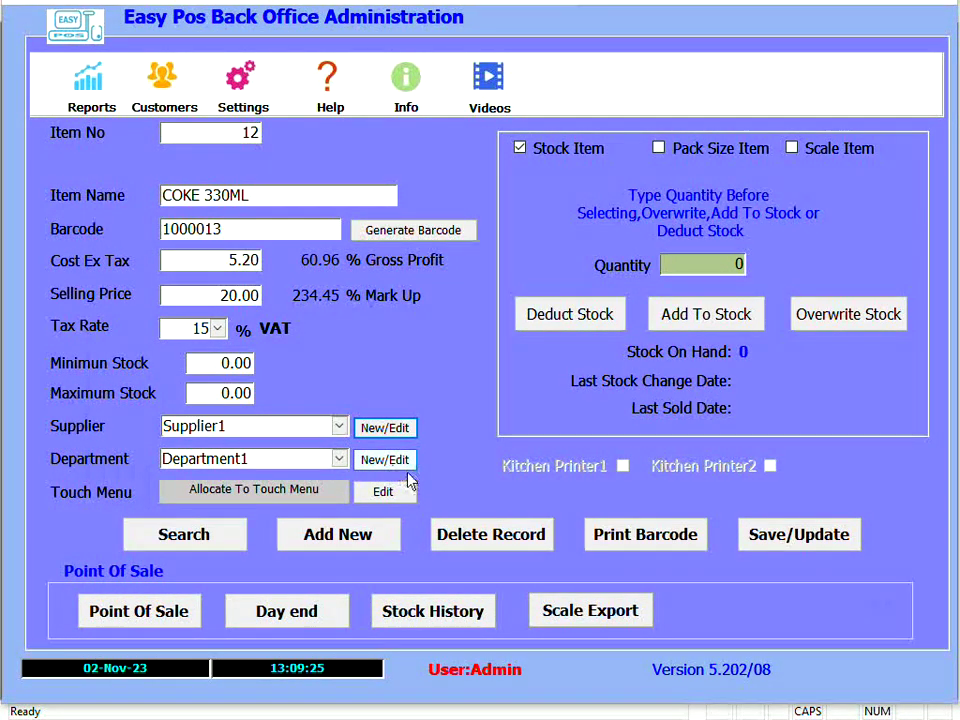
{"action": "left_click", "coordinate": [703, 265]}
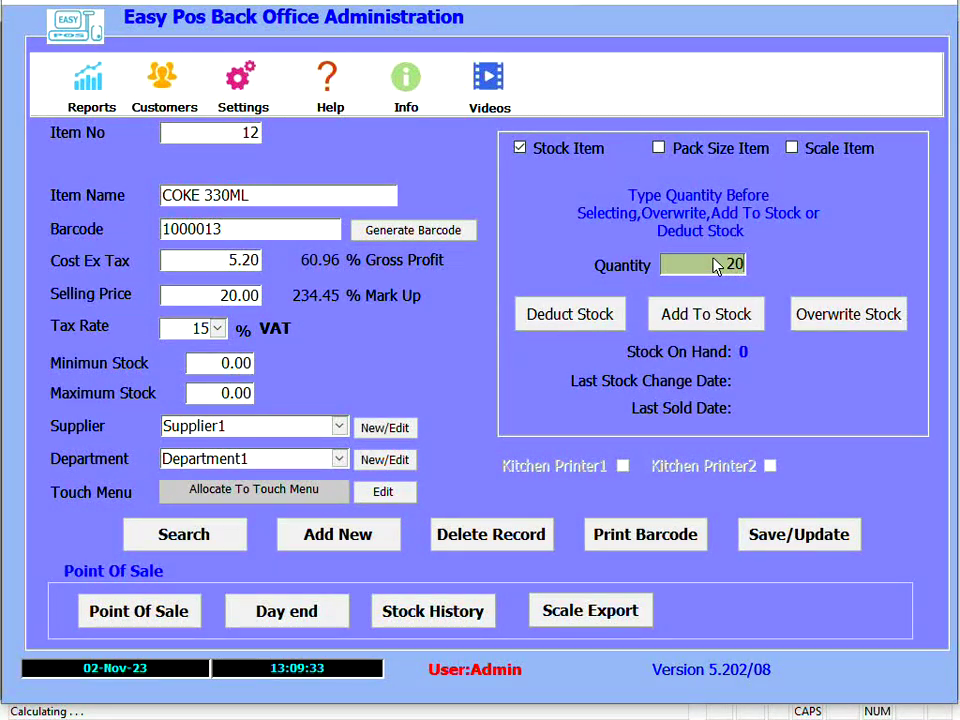
- Add 20 units to COKE 330ML's stock and save the item
{"action": "left_click", "coordinate": [728, 313]}
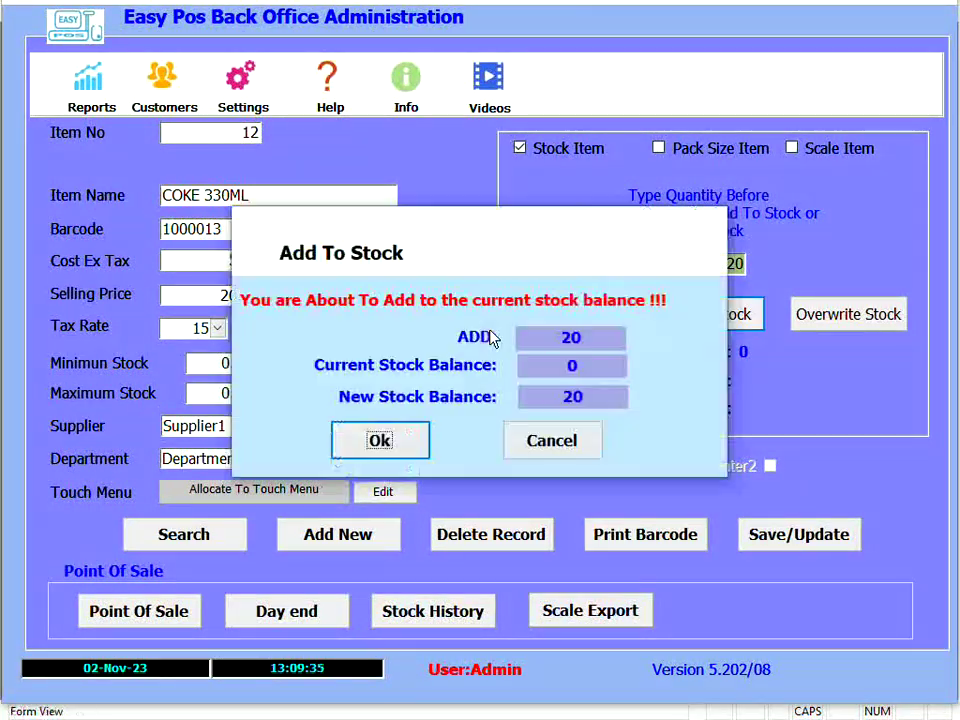
{"action": "left_click", "coordinate": [380, 440]}
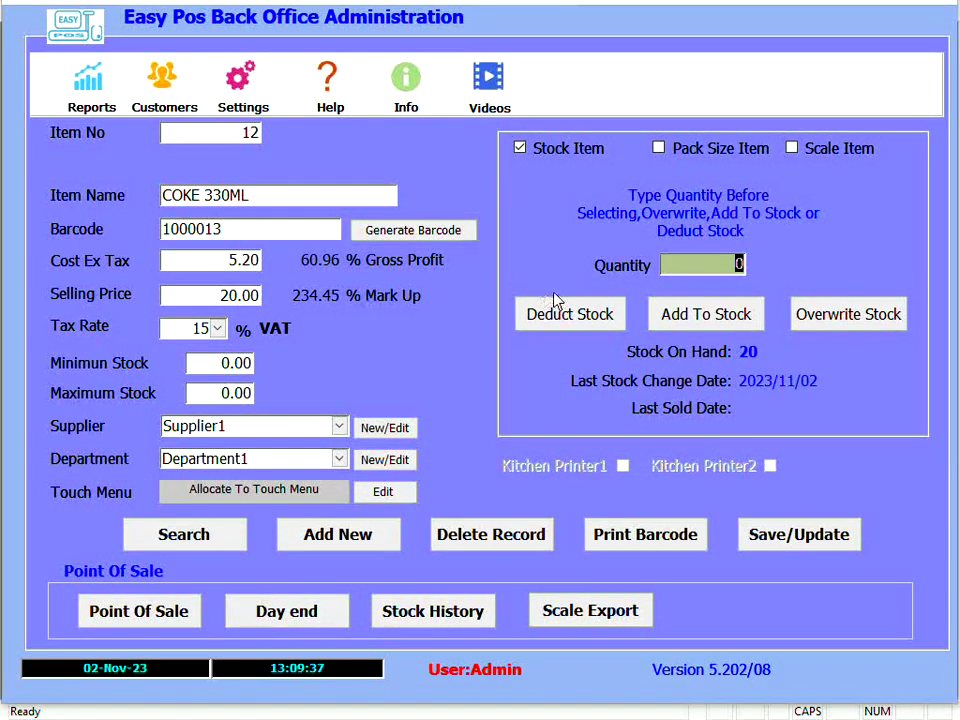
{"action": "left_click", "coordinate": [836, 538]}
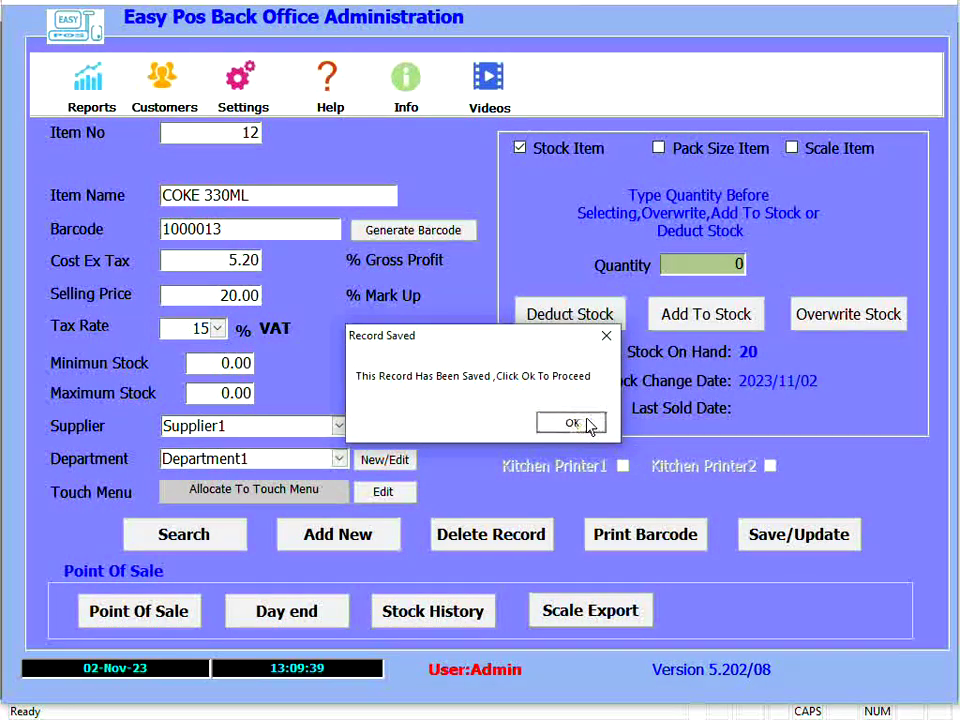
{"action": "left_click", "coordinate": [591, 426]}
- Skip barcode printing and return to the Point Of Sale login
{"action": "left_click", "coordinate": [676, 536]}
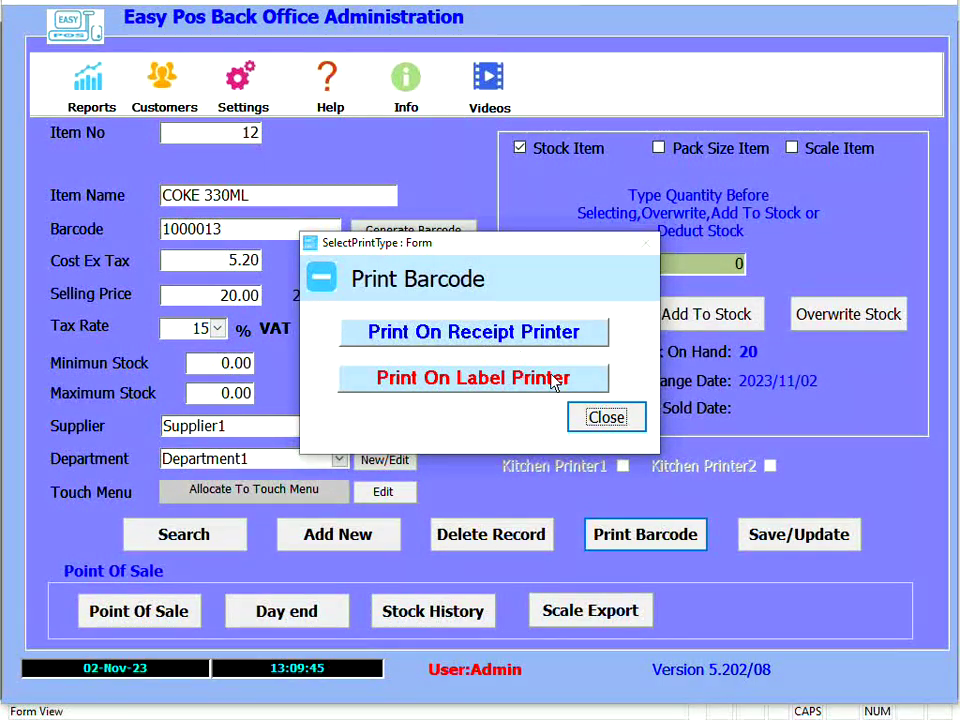
{"action": "left_click", "coordinate": [583, 416]}
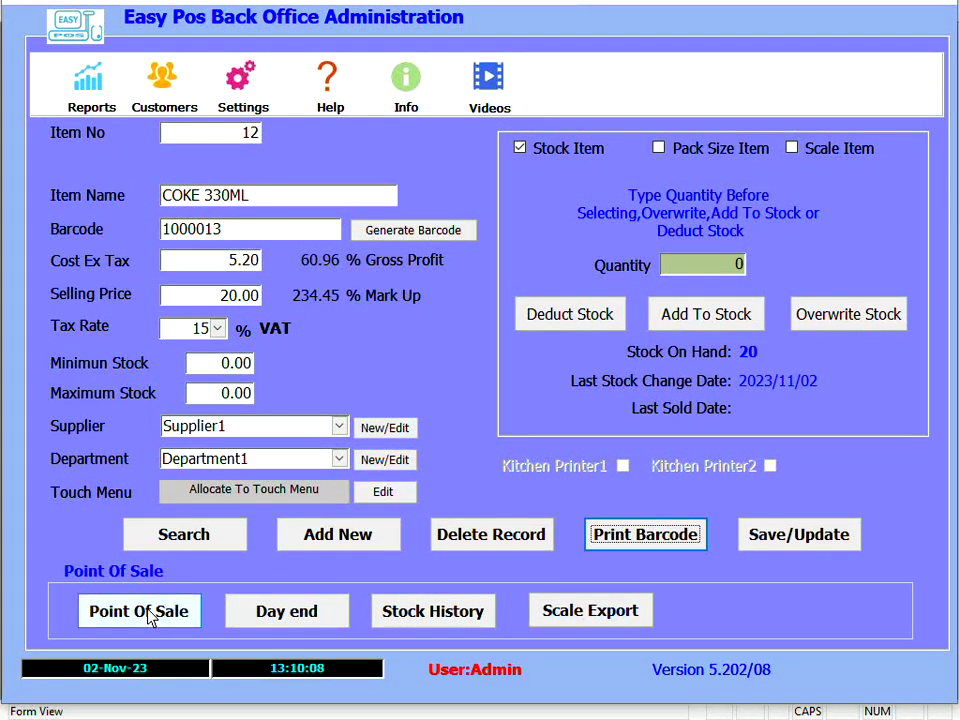
{"action": "left_click", "coordinate": [148, 613]}
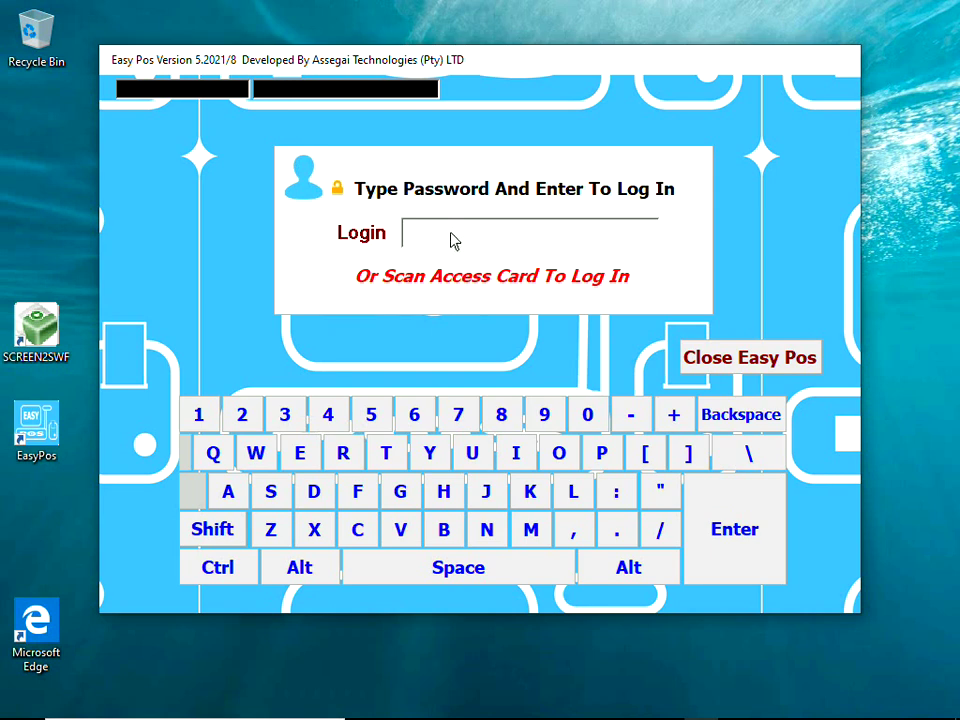
- Log back in and ring up one COKE 330ML by barcode 1000013 for R20.00
{"action": "type", "text": "****"}
{"action": "key", "text": "Return"}
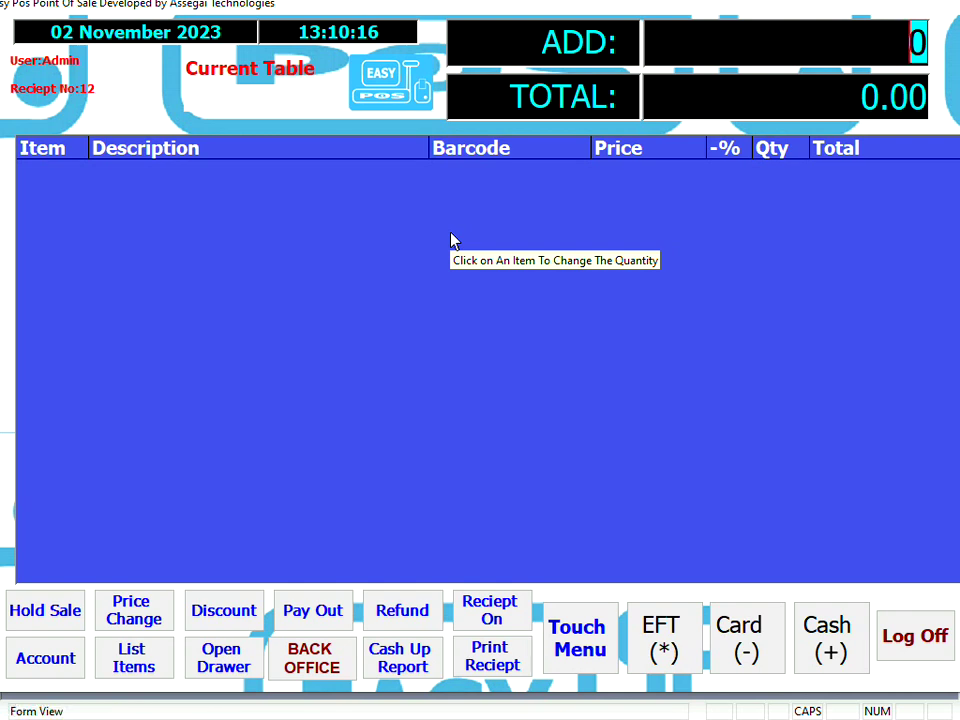
{"action": "type", "text": "1000013"}
{"action": "key", "text": "Return"}
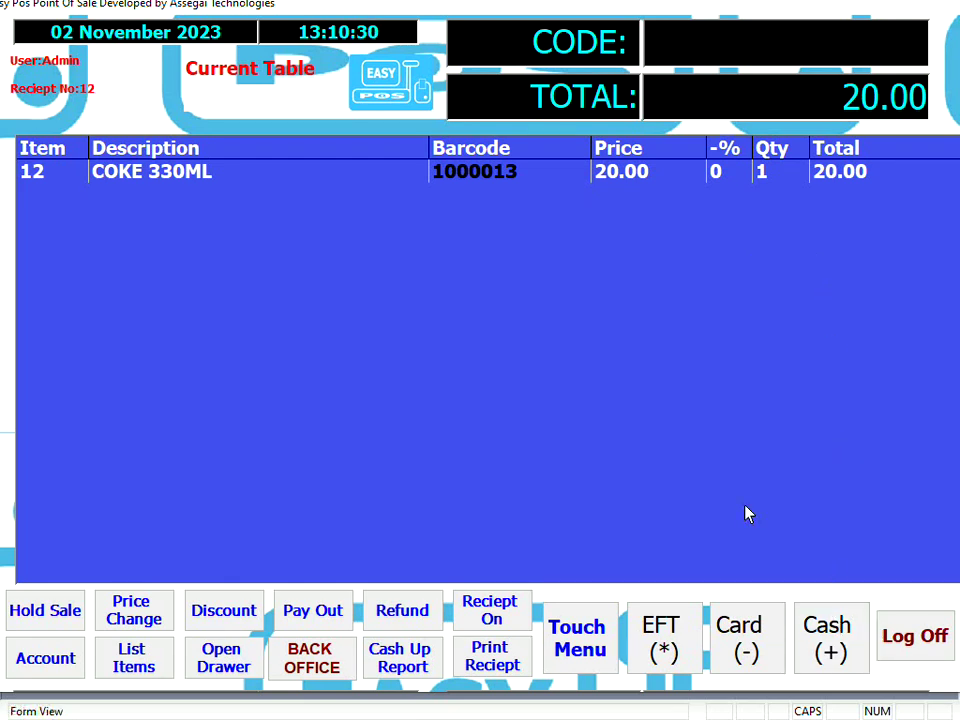
{"action": "key", "text": "plus"}
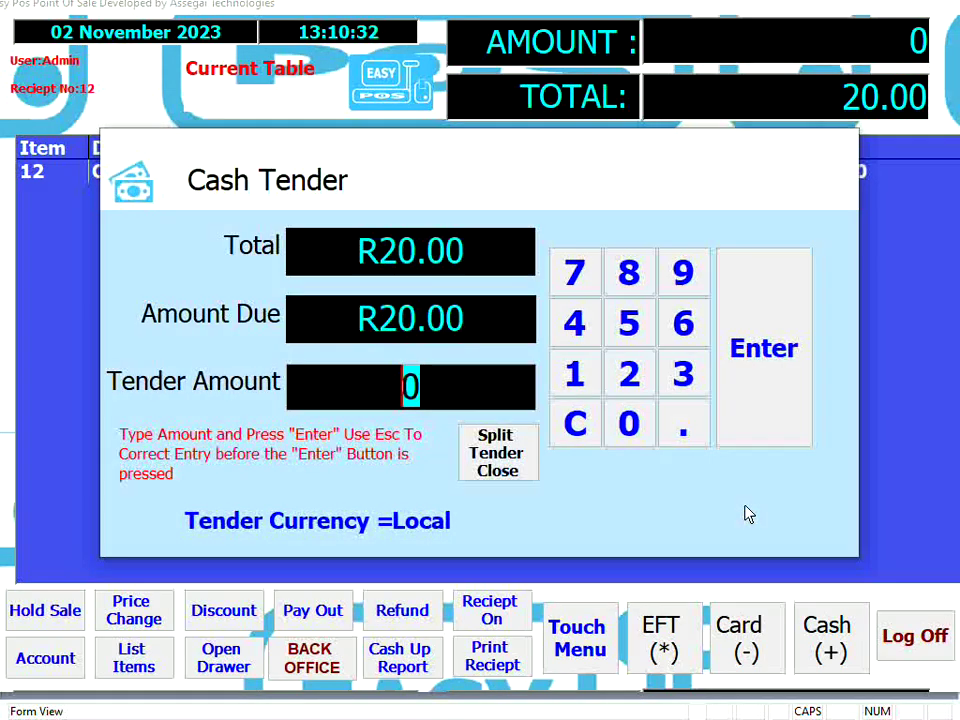
- Tender R50.00 cash for R30.00 change, then scan barcode 1000013 into a new sale
{"action": "type", "text": "50"}
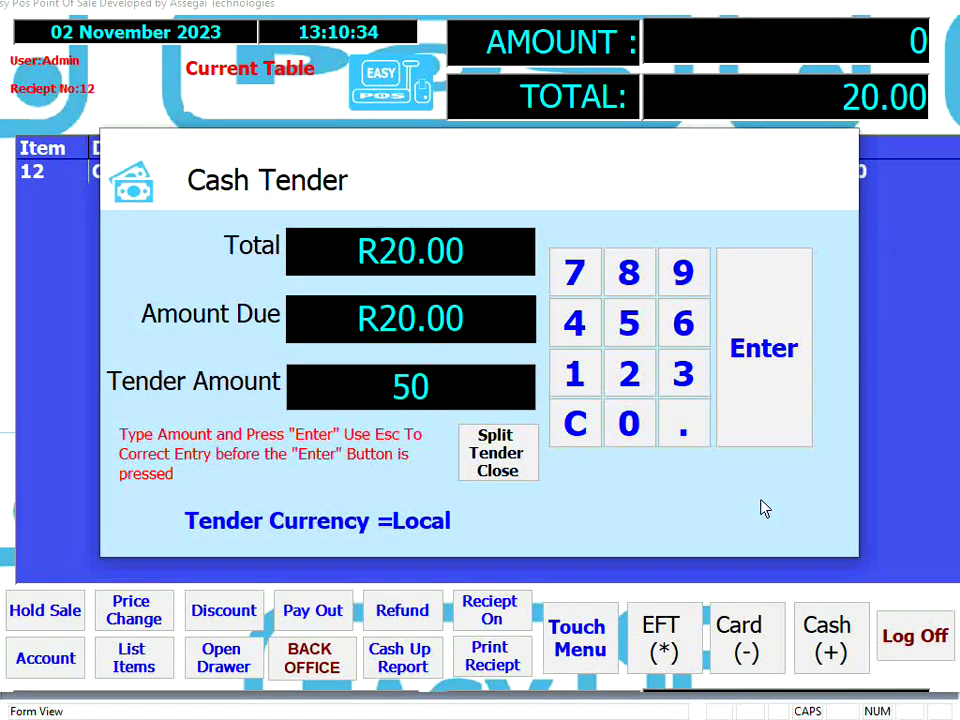
{"action": "key", "text": "Return"}
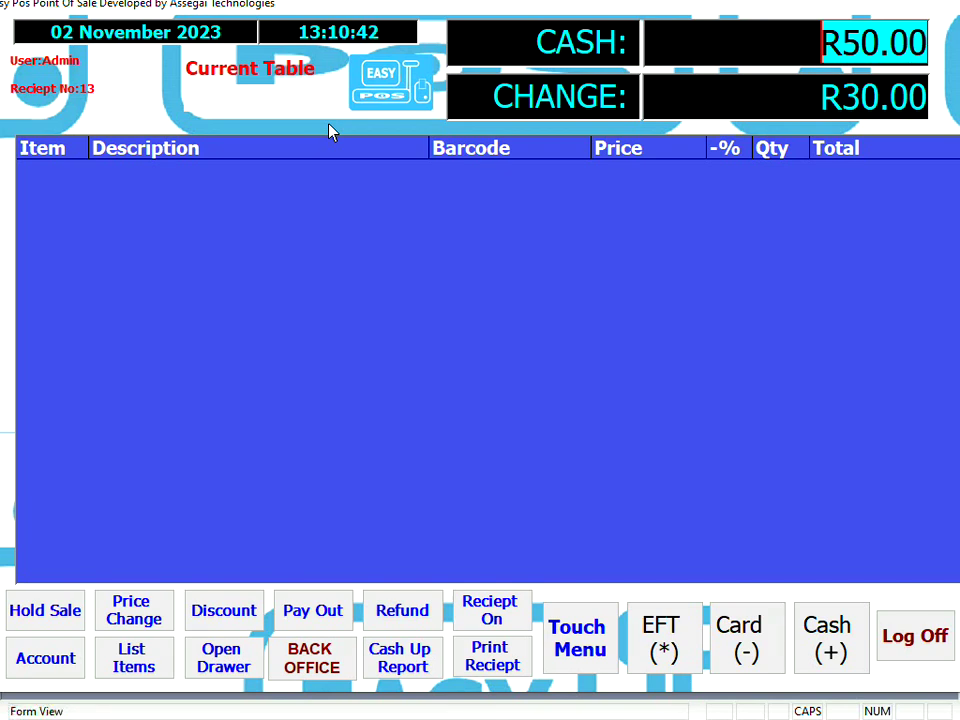
{"action": "type", "text": "1000013"}
{"action": "key", "text": "Return"}
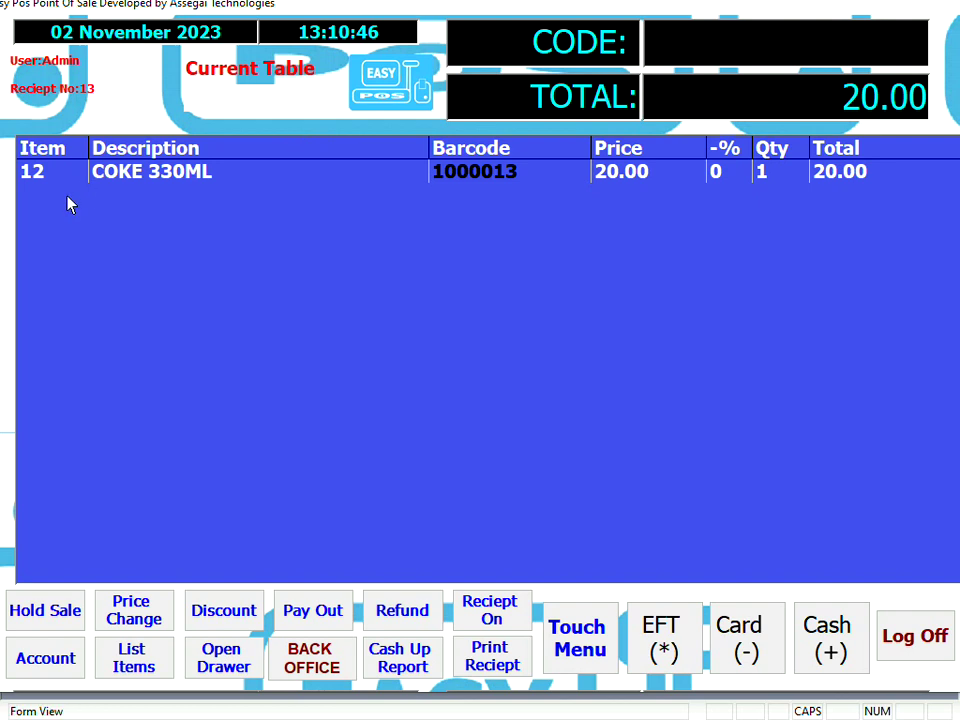
- Change the COKE 330ML quantity to 3 and add IRON BREW 330ML from the item list
{"action": "double_click", "coordinate": [155, 174]}
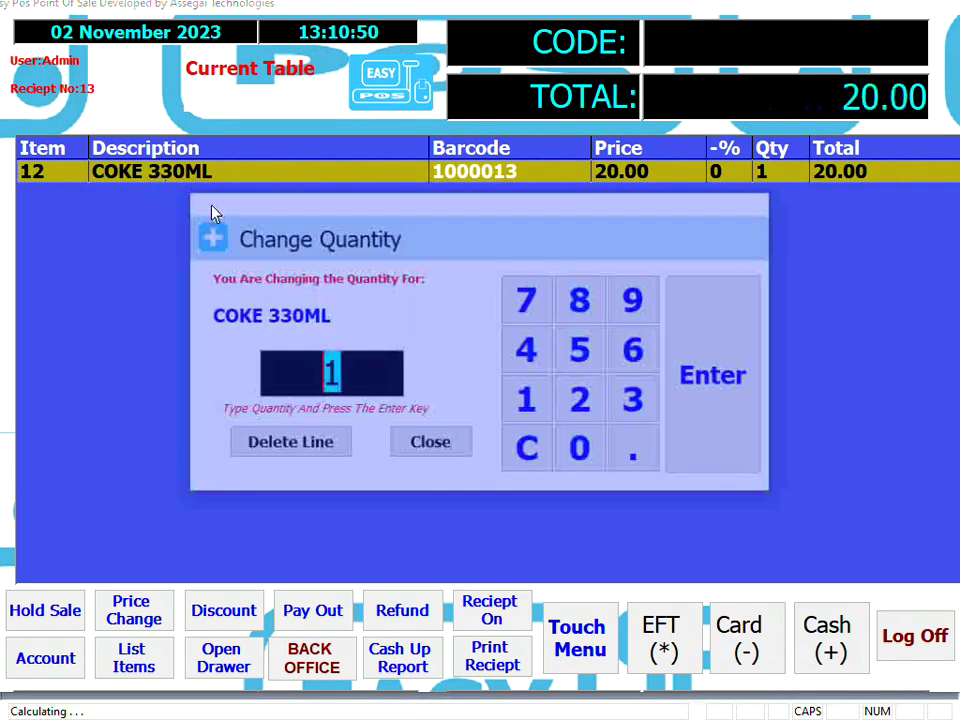
{"action": "type", "text": "3"}
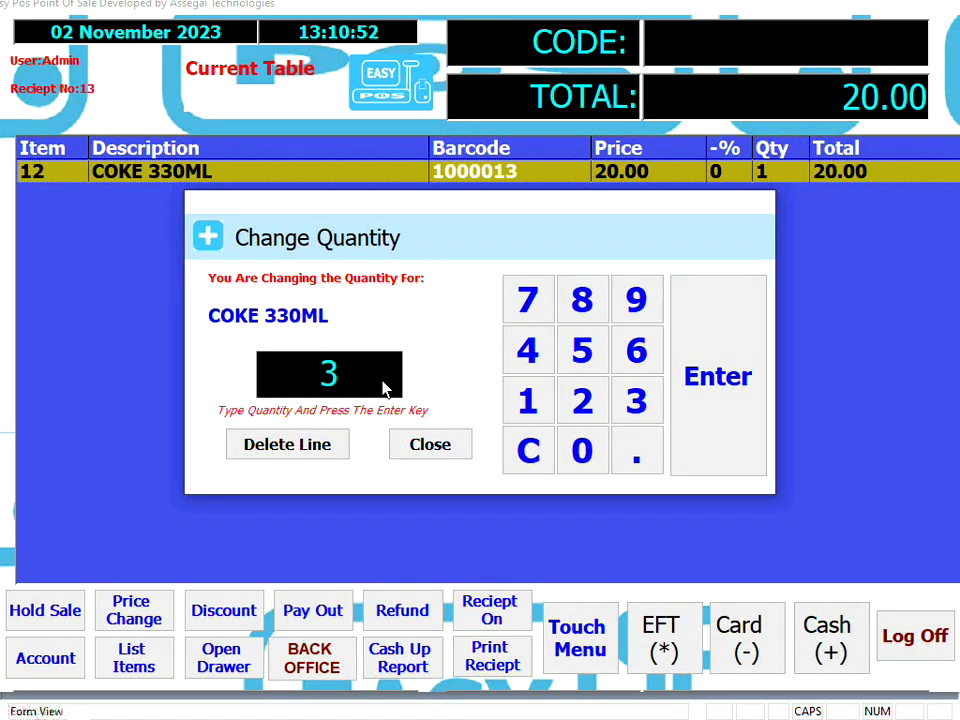
{"action": "key", "text": "Return"}
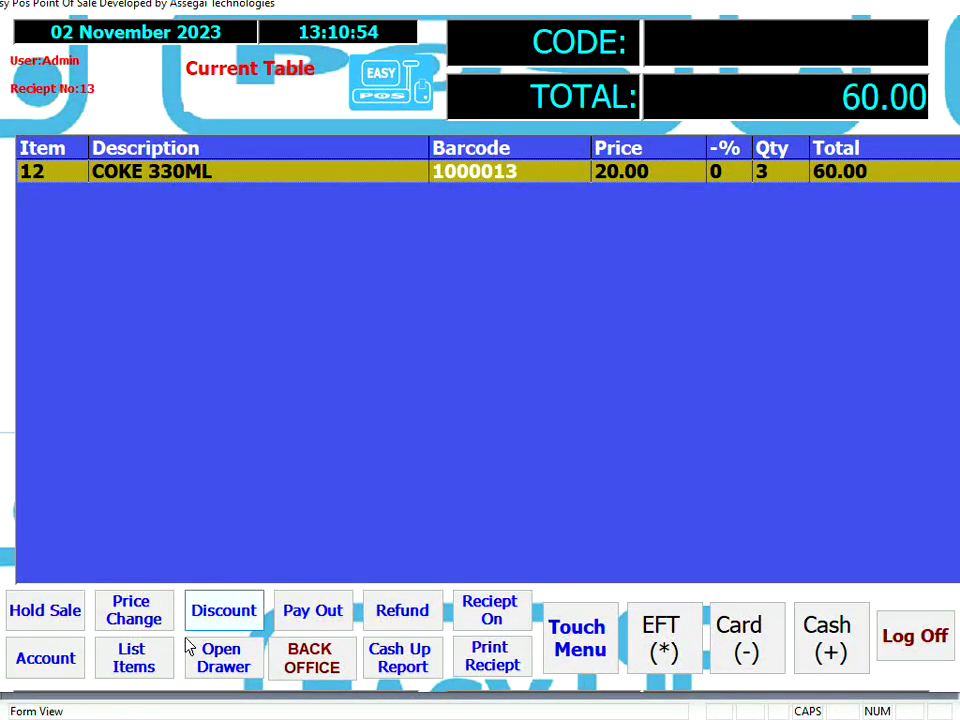
{"action": "left_click", "coordinate": [141, 664]}
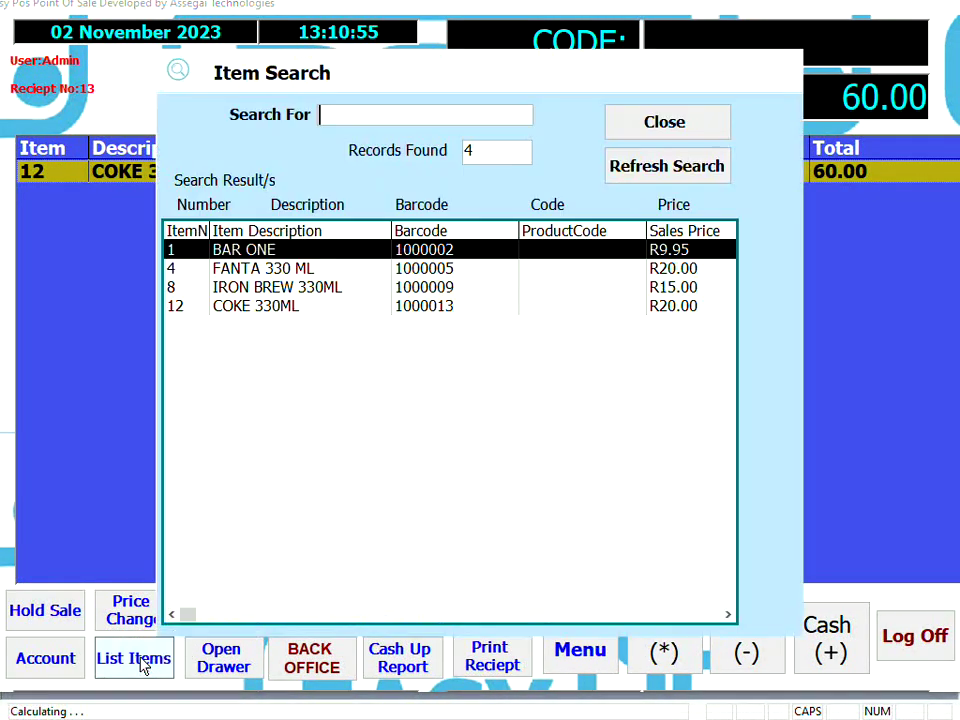
{"action": "double_click", "coordinate": [278, 287]}
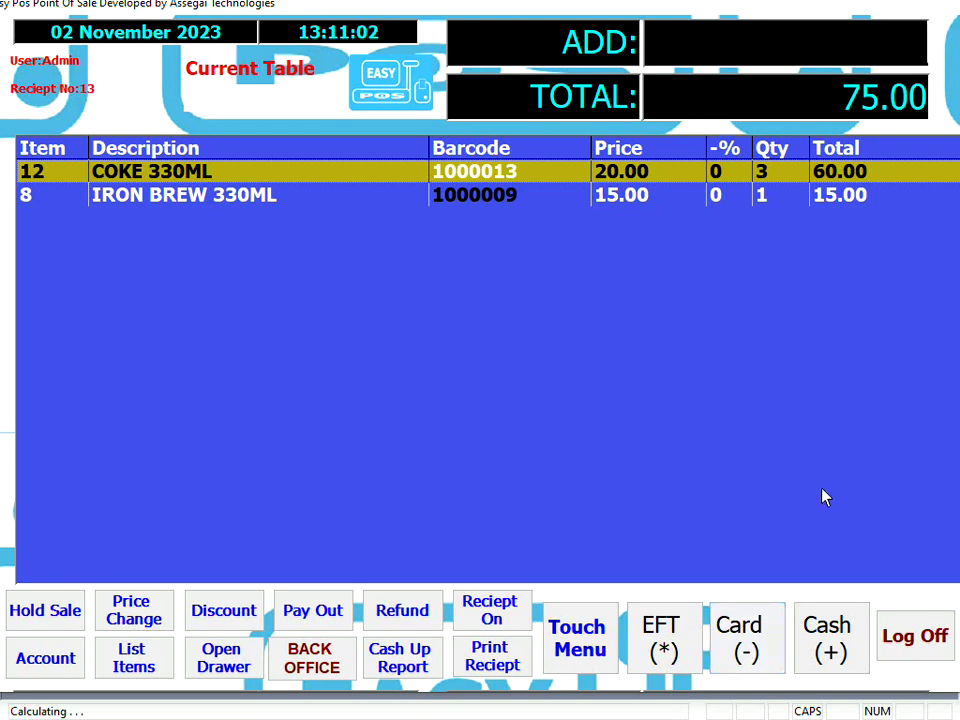
- Pay the R75.00 total by card with no change due
{"action": "left_click", "coordinate": [762, 640]}
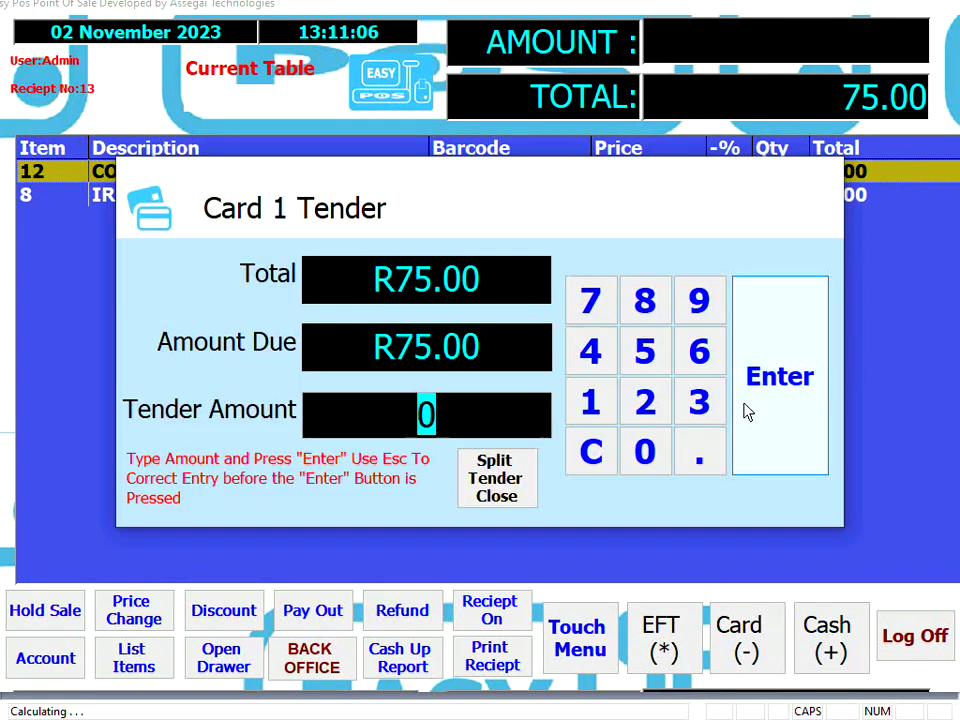
{"action": "type", "text": "75"}
{"action": "left_click", "coordinate": [748, 412]}
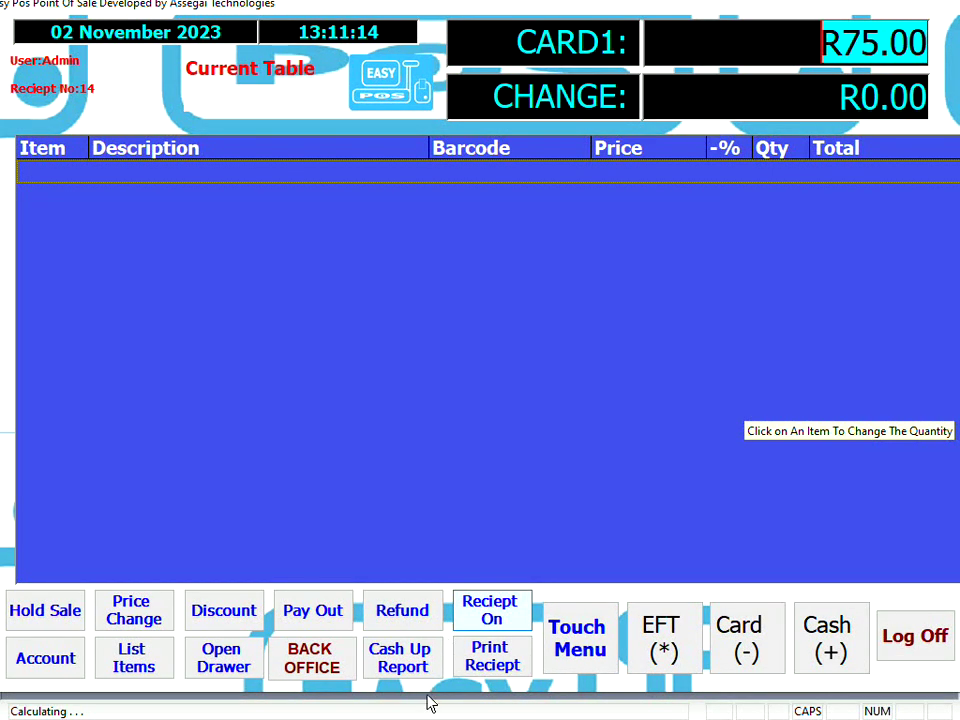
{"action": "left_click", "coordinate": [405, 665]}
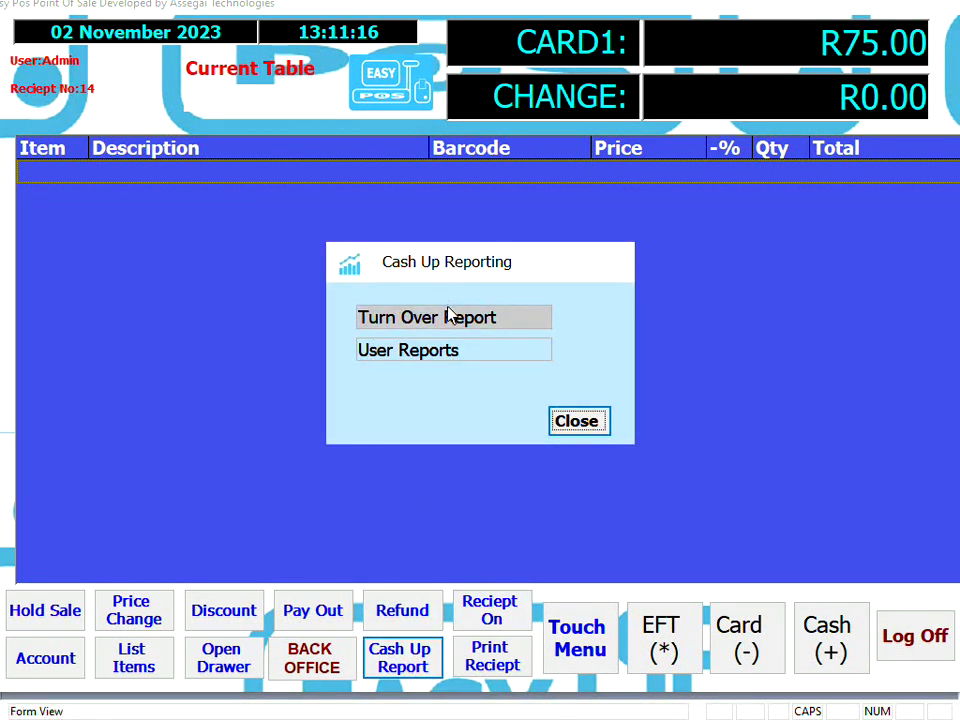
- Review the turnover report showing R95.00 banked and clear the till's sales totals
{"action": "left_click", "coordinate": [362, 316]}
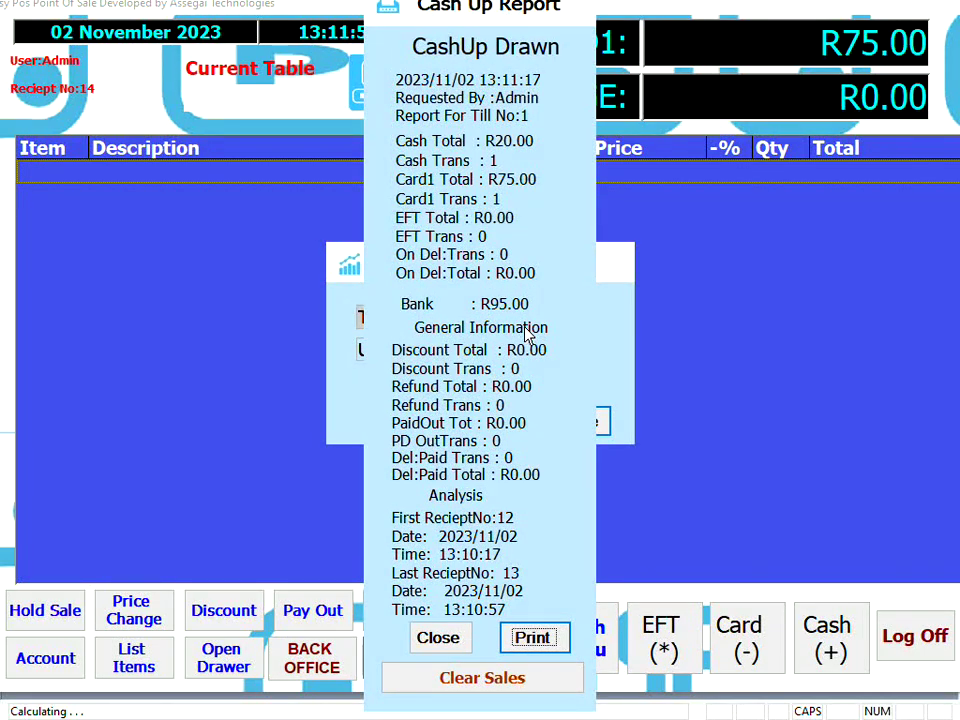
{"action": "left_click", "coordinate": [486, 676]}
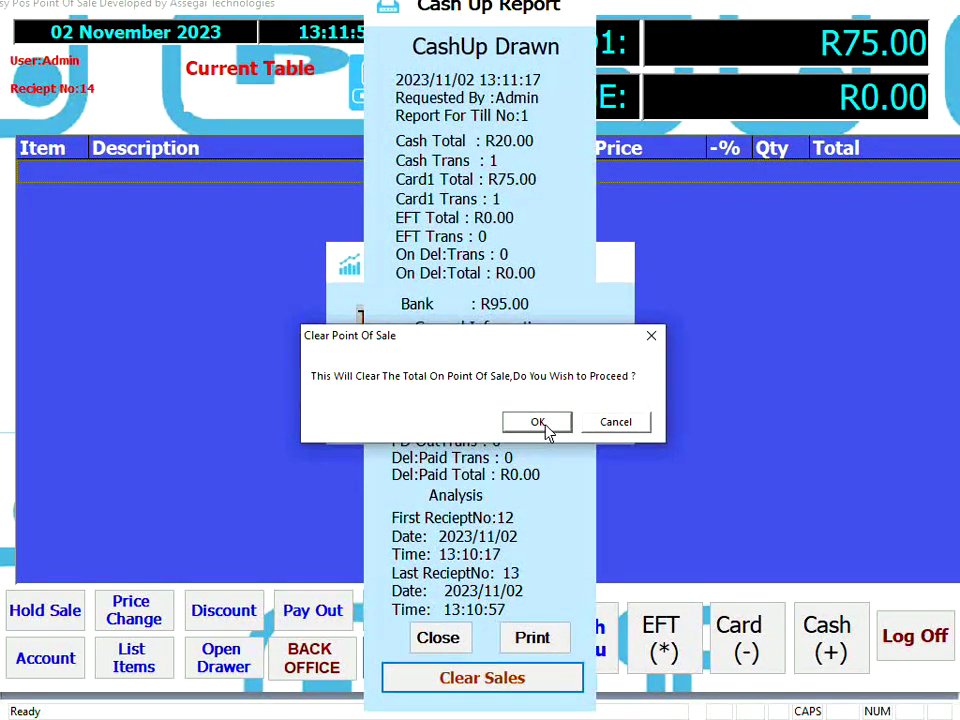
{"action": "left_click", "coordinate": [550, 425]}
{"action": "left_click", "coordinate": [572, 423]}
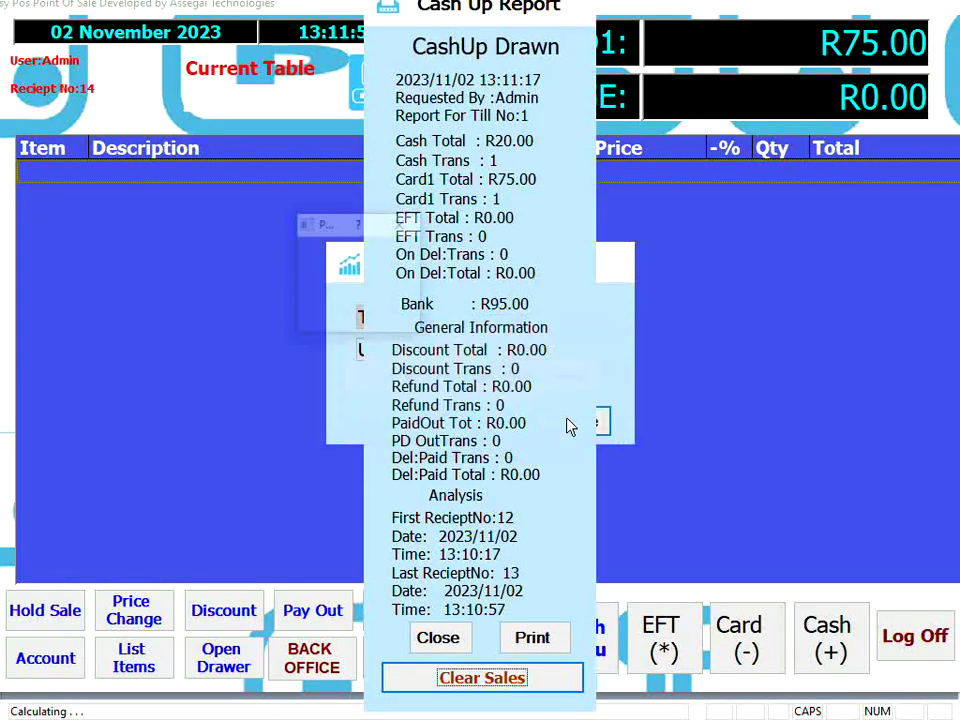
{"action": "left_click", "coordinate": [455, 636]}
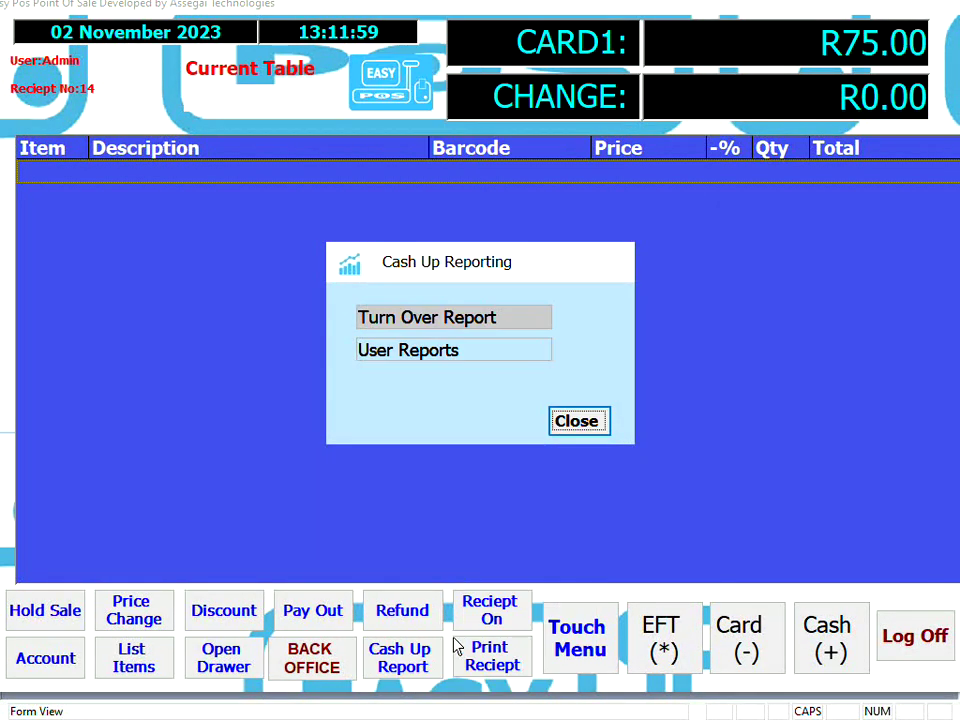
- Reopen the turnover report to confirm every total reads R0.00, then close it
{"action": "left_click", "coordinate": [476, 316]}
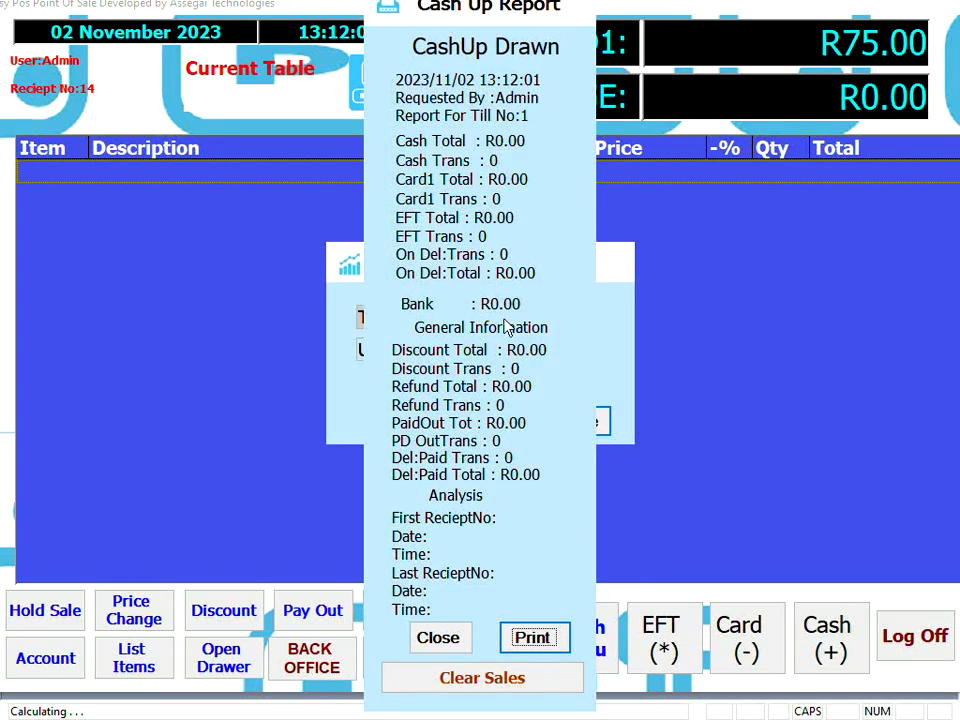
{"action": "left_click", "coordinate": [462, 636]}
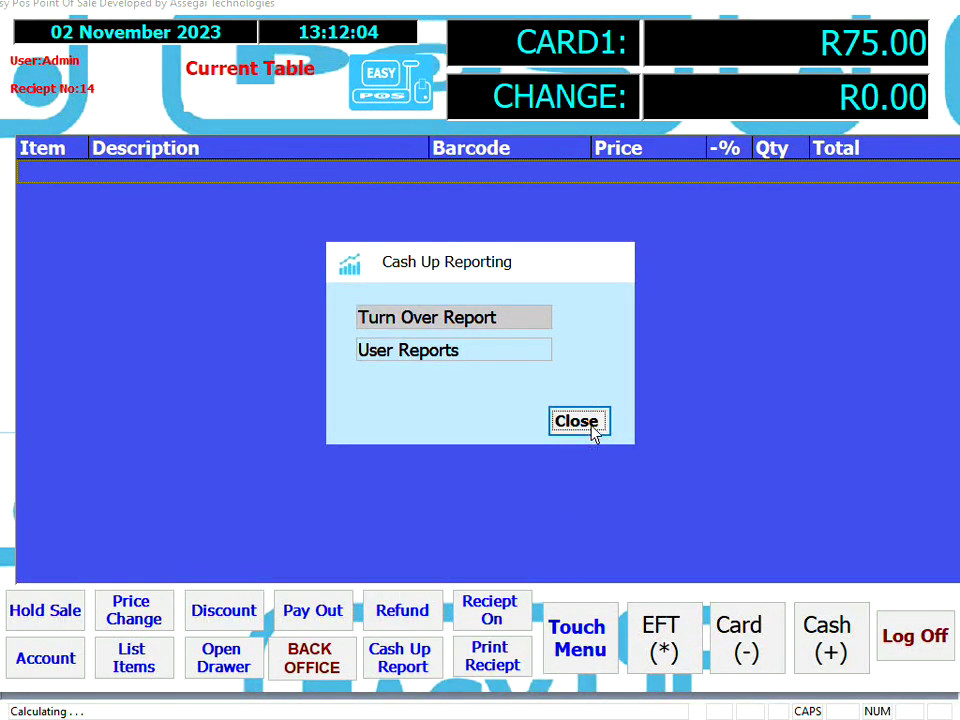
{"action": "left_click", "coordinate": [578, 421]}
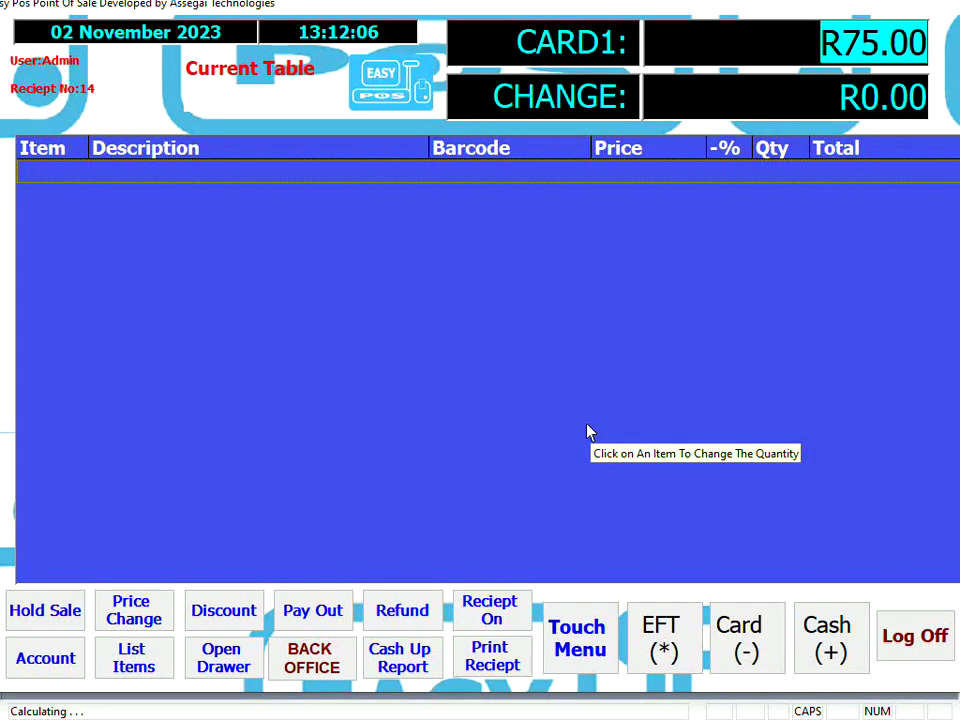
- Preview the ungrouped 2023/11/02 Item Sales report from Back Office, showing 4 COKE and 1 IRON BREW, then close it
{"action": "left_click", "coordinate": [330, 655]}
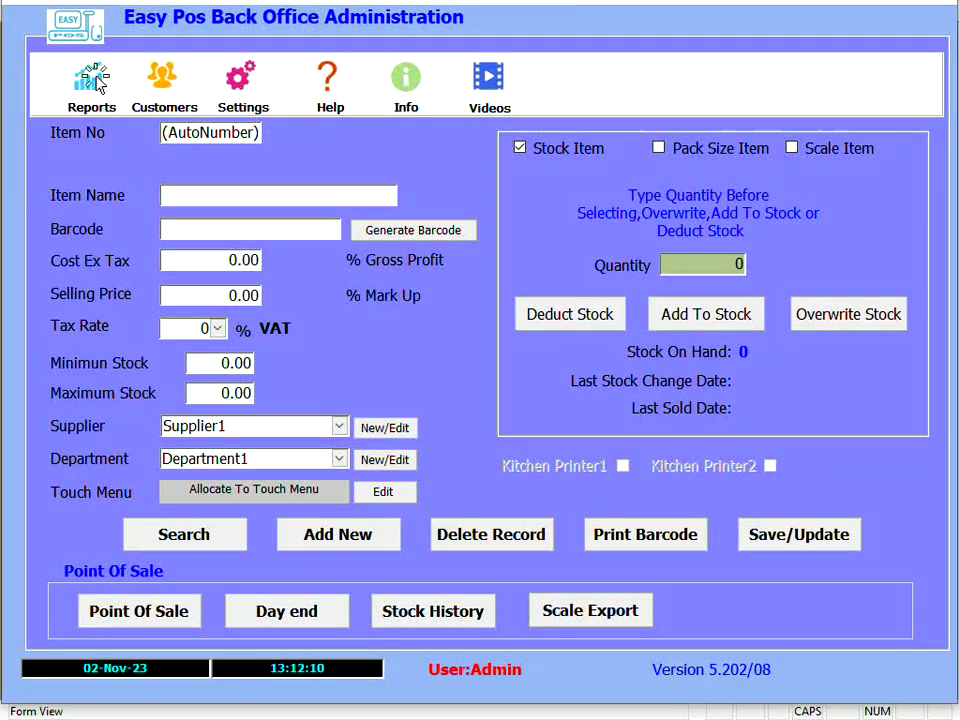
{"action": "left_click", "coordinate": [97, 84]}
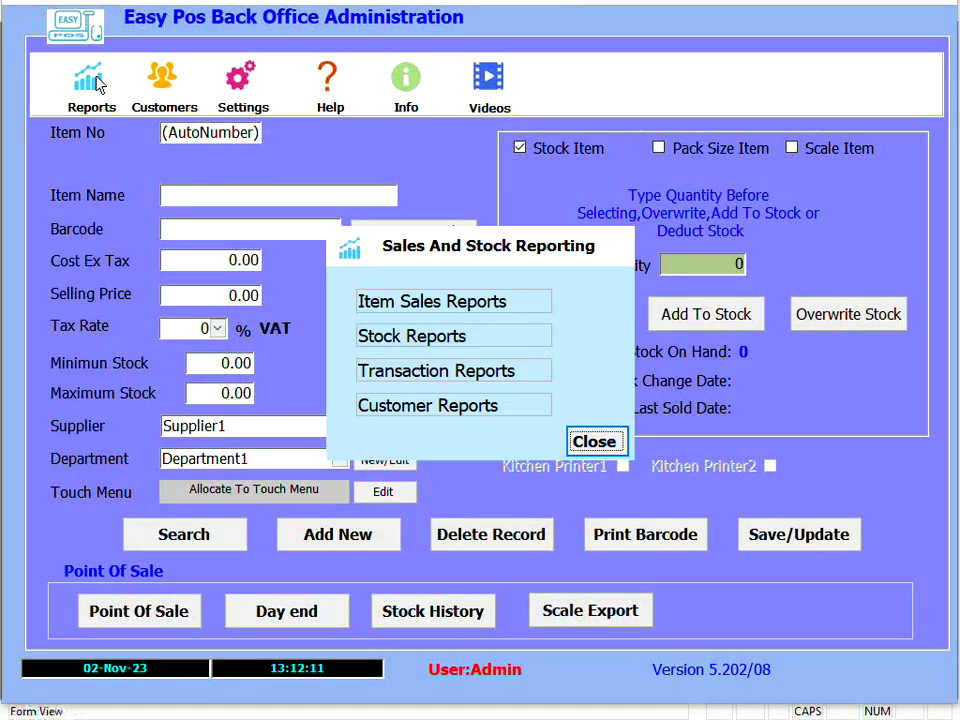
{"action": "left_click", "coordinate": [392, 302]}
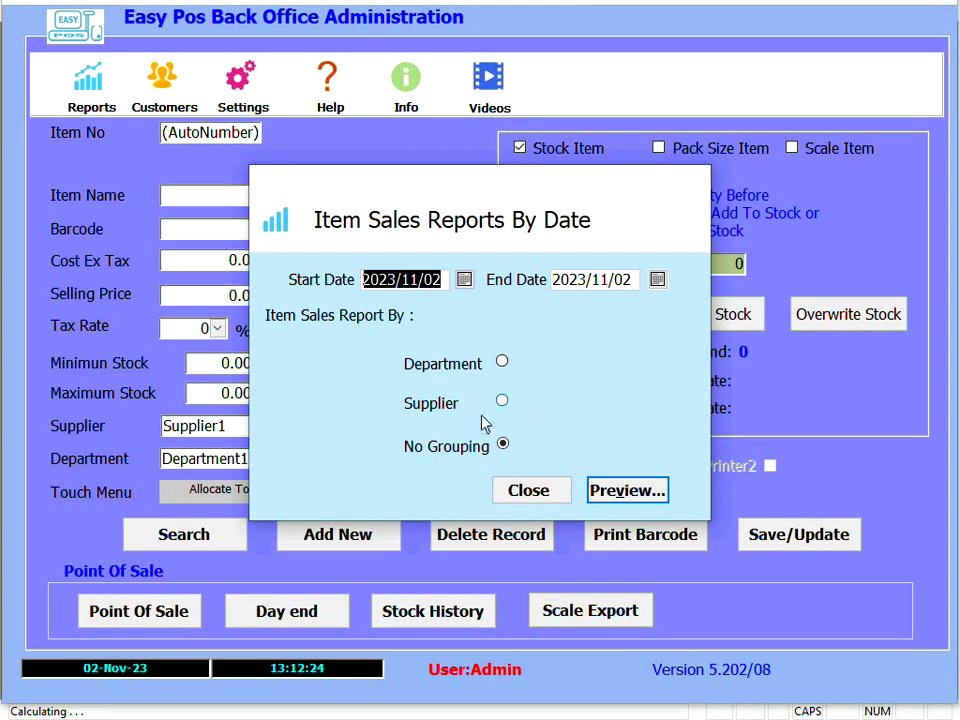
{"action": "left_click", "coordinate": [634, 498]}
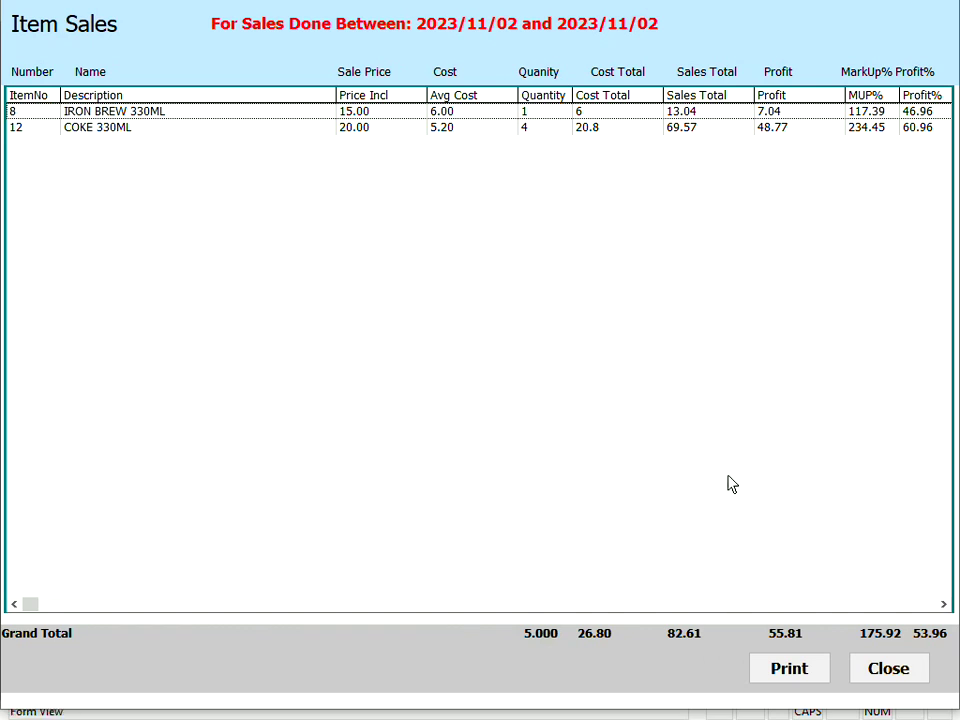
{"action": "left_click", "coordinate": [890, 670]}
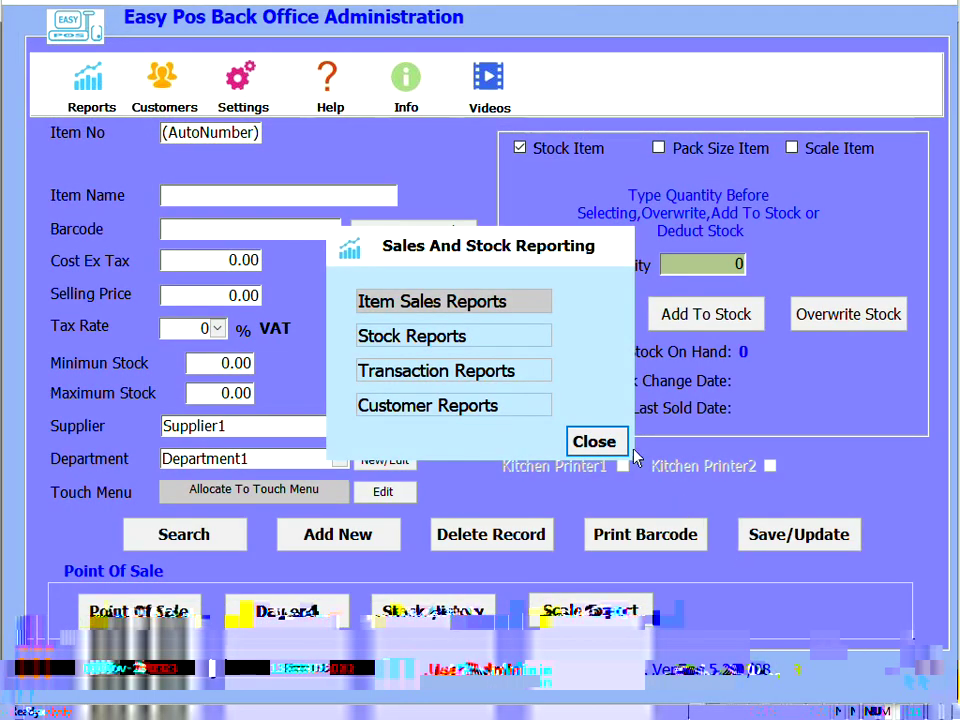
- Preview the All Stock On Hand report and select the COKE 330ML row showing 16 units
{"action": "left_click", "coordinate": [505, 345]}
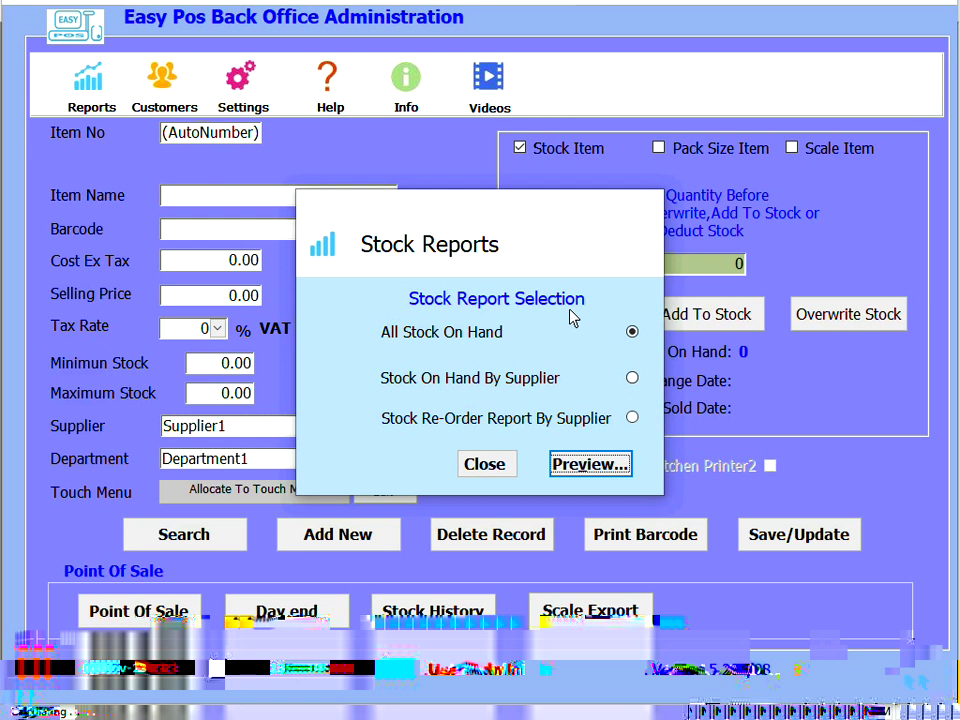
{"action": "left_click", "coordinate": [580, 462]}
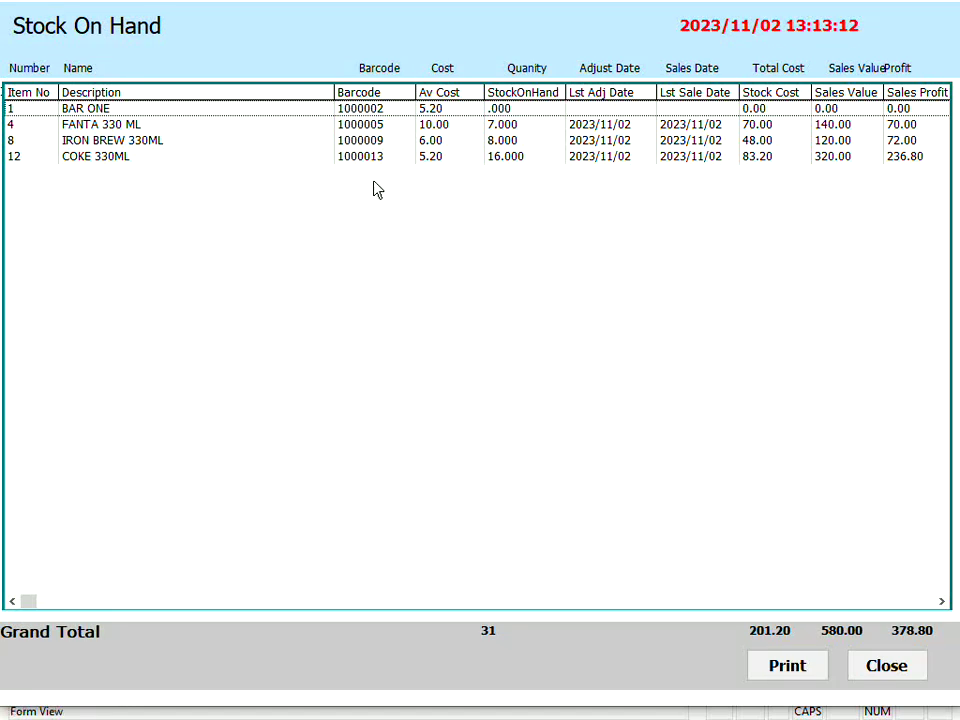
{"action": "left_click", "coordinate": [369, 160]}
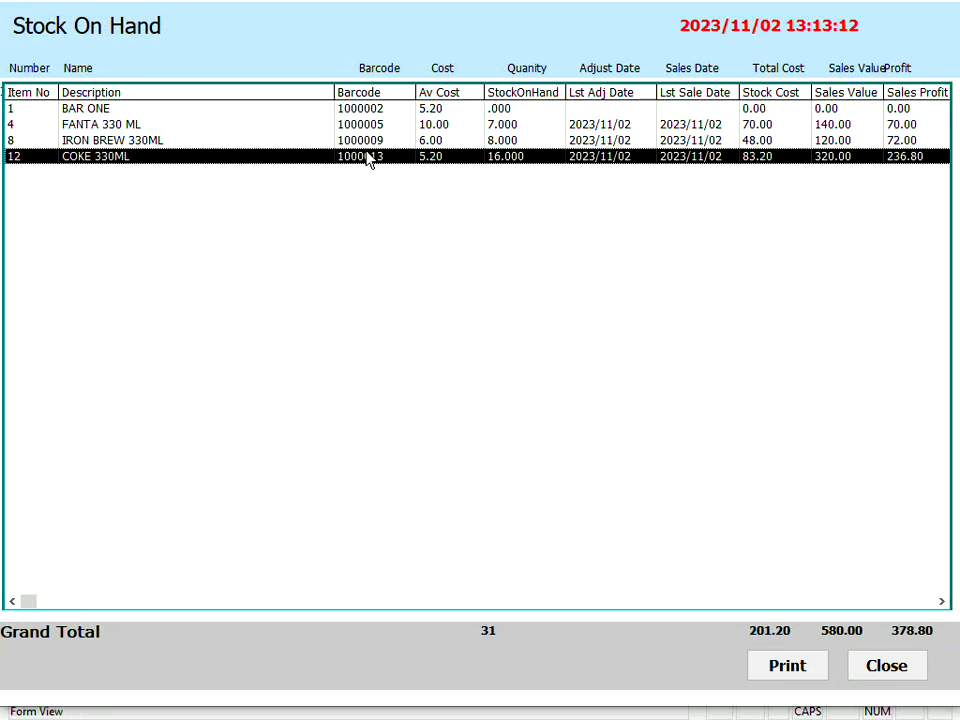